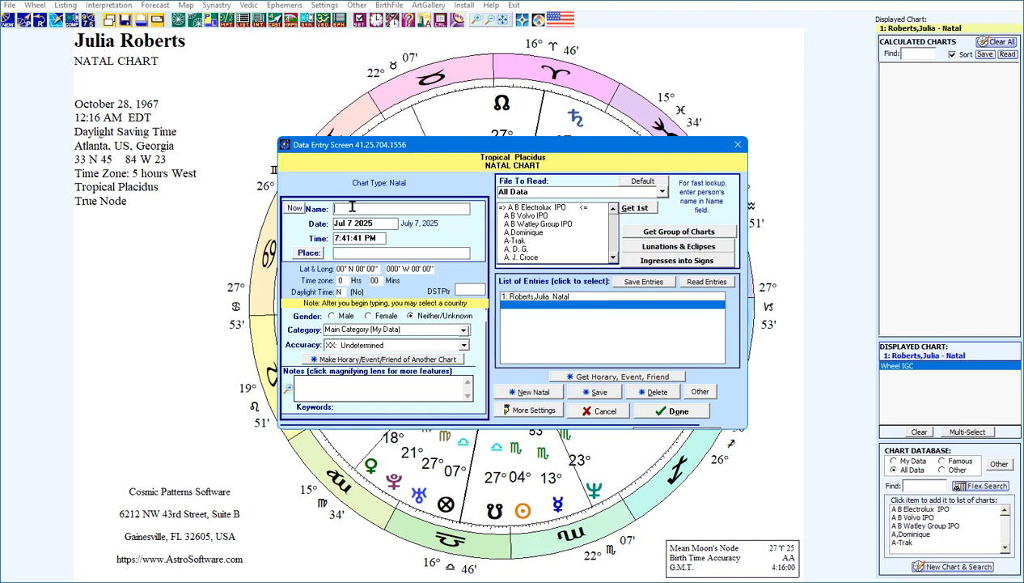
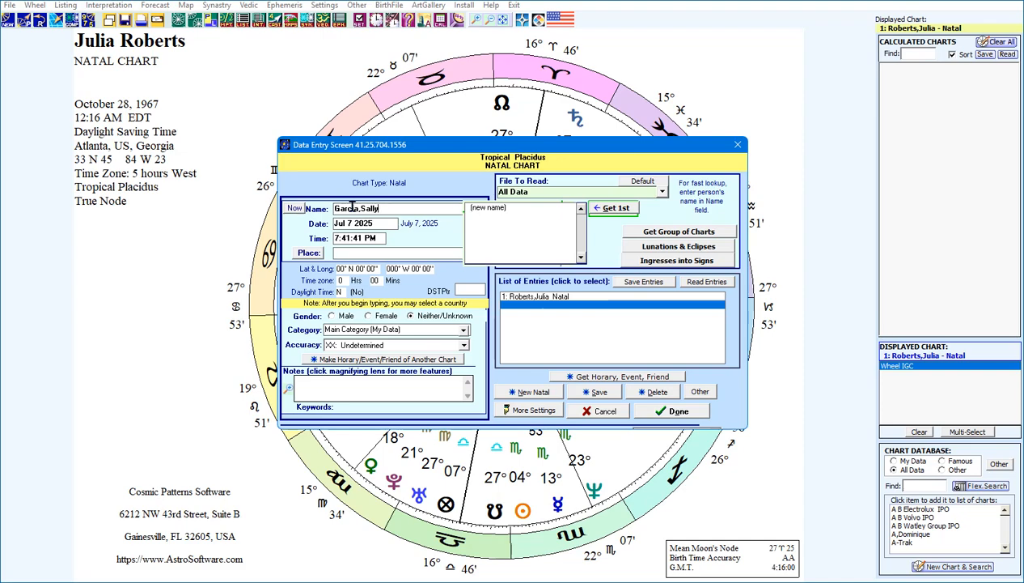
Replace the mistaken name with the new person's name, surname first, as a new entry
key("Tab")
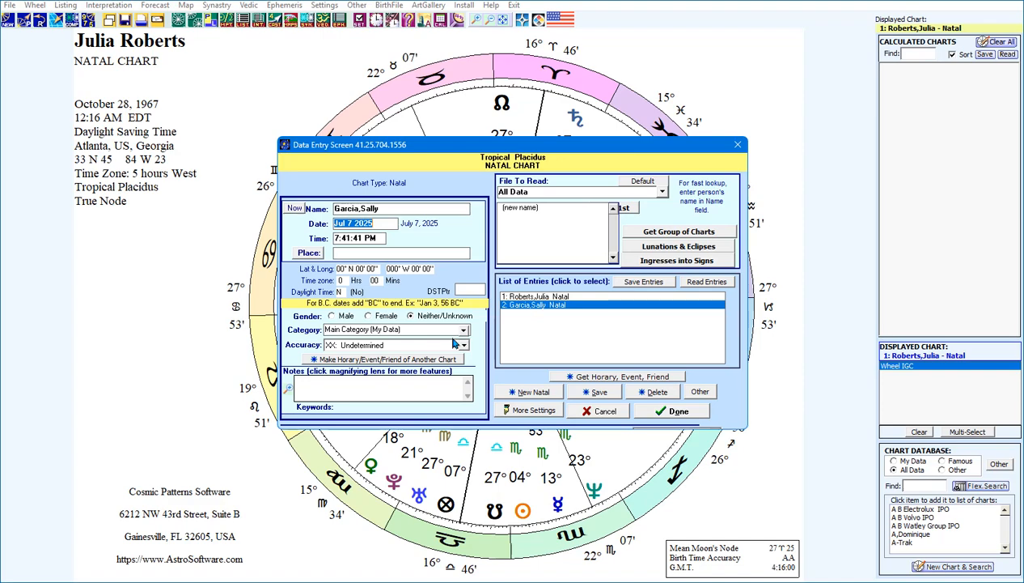
Enter the birth date as 01/05/1980 (January 5, 1980), correcting earlier typos
type("January")
type(" 5, 19")
type("60")
key("BackSpace")
key("BackSpace")
key("BackSpace")
key("BackSpace")
key("BackSpace")
key("BackSpace")
key("BackSpace")
key("BackSpace")
key("BackSpace")
key("BackSpace")
key("BackSpace")
key("BackSpace")
key("BackSpace")
key("BackSpace")
key("BackSpace")
type("01-05-1090")
key("BackSpace")
key("BackSpace")
key("BackSpace")
key("BackSpace")
key("BackSpace")
key("BackSpace")
key("BackSpace")
key("BackSpace")
type("-05-1980")
key("BackSpace")
key("BackSpace")
key("BackSpace")
key("BackSpace")
key("BackSpace")
key("BackSpace")
key("BackSpace")
key("BackSpace")
key("BackSpace")
key("BackSpace")
type("01/05/190")
key("BackSpace")
type("80")
key("Tab")
key("Tab")
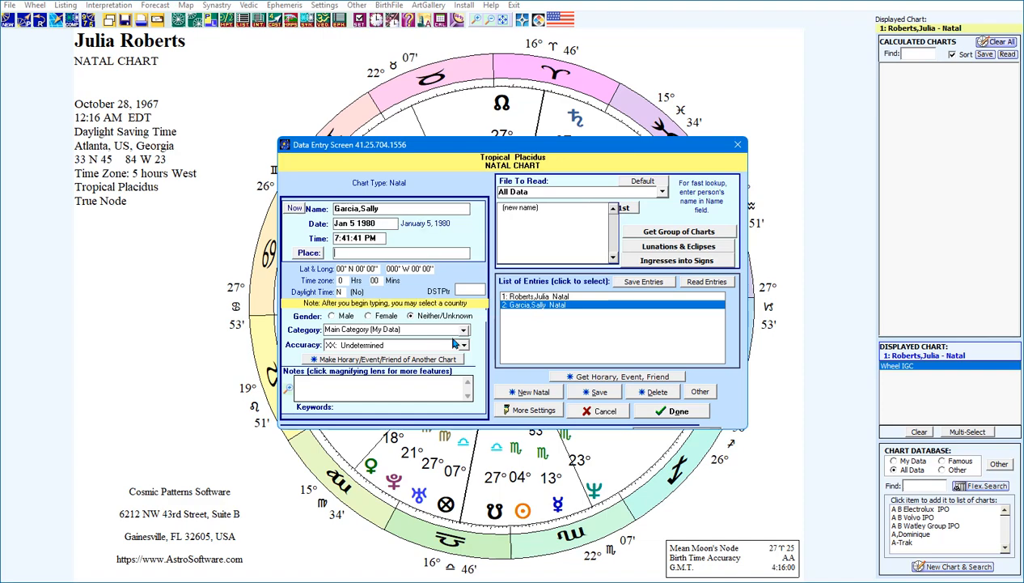
left_click(386, 223)
left_click_drag(386, 222, 332, 223)
type("Janaury")
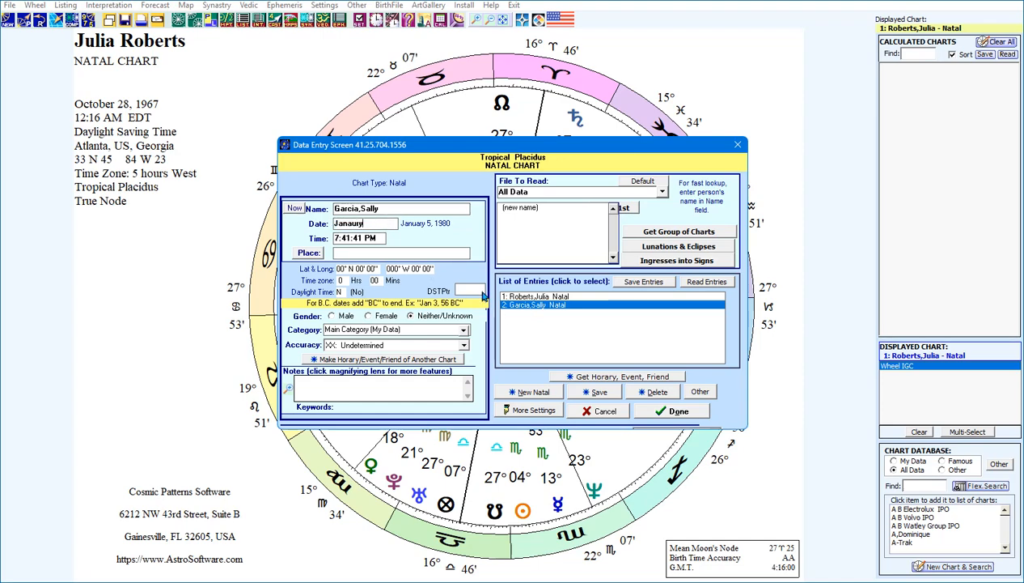
type(" 1, 1980")
key("Tab")
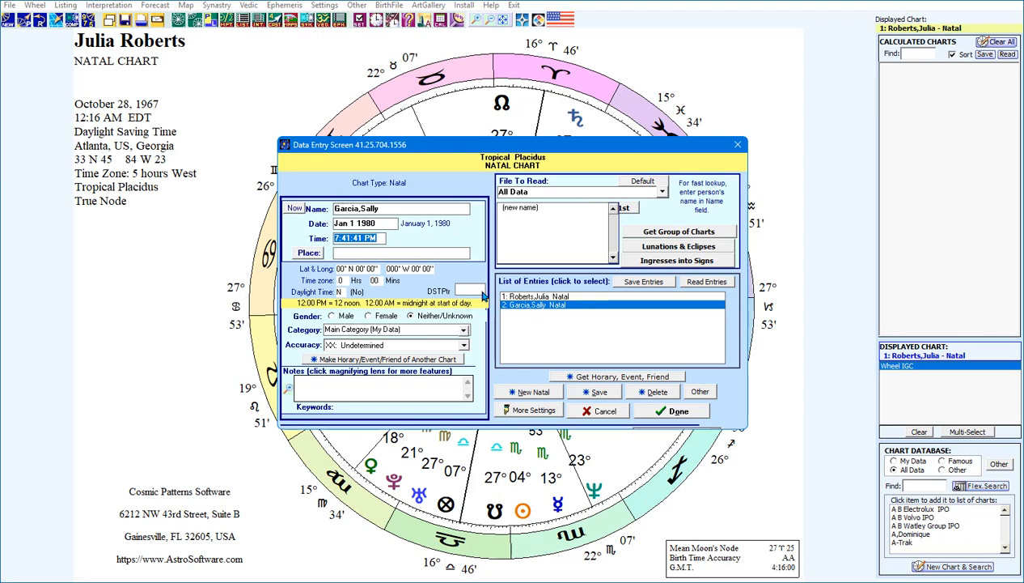
left_click(387, 227)
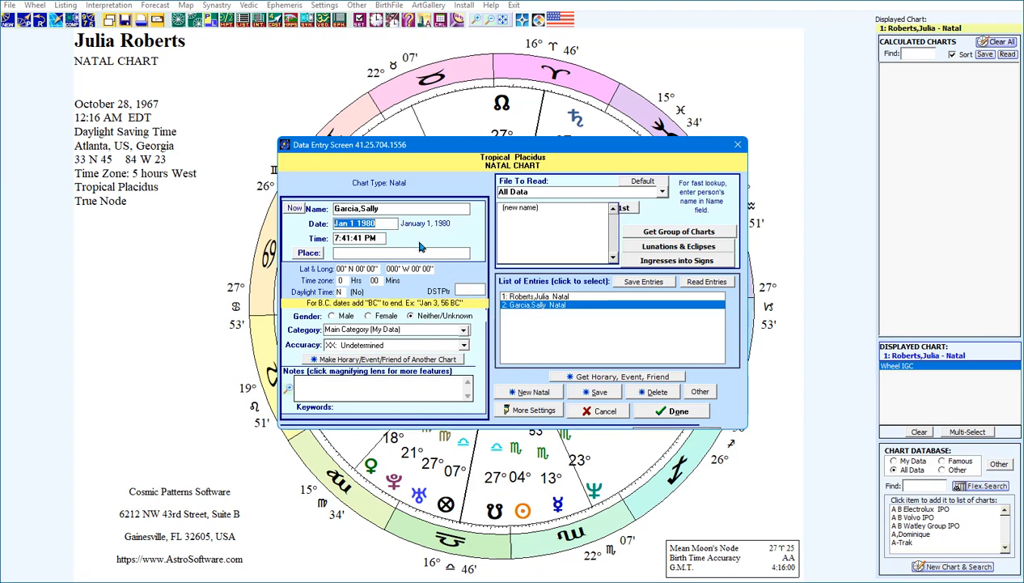
type("011")
key("BackSpace")
type("/05/196")
key("BackSpace")
type("80")
key("Tab")
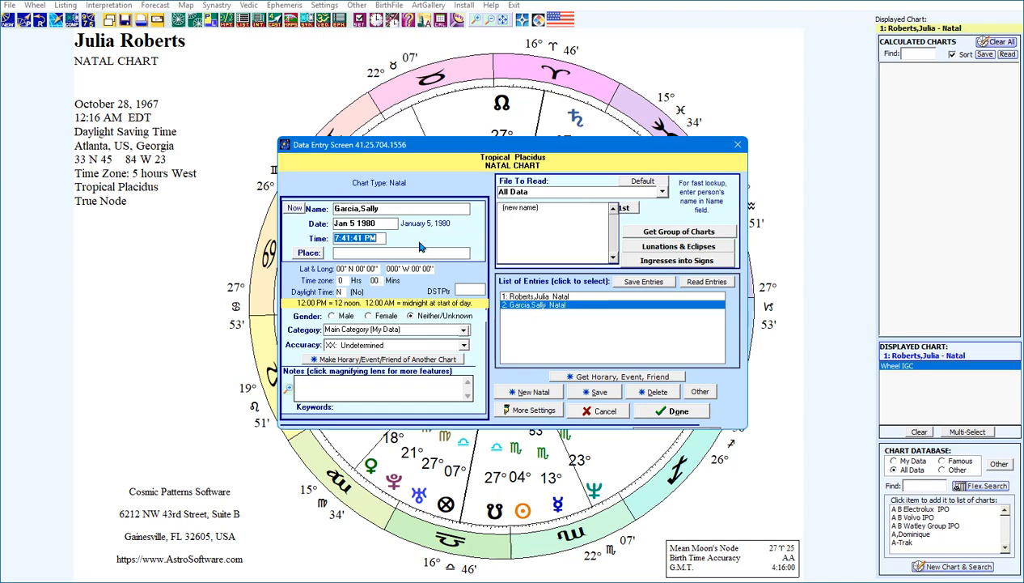
Enter the birth time as 05:25 AM
type("05:00")
key("BackSpace")
key("BackSpace")
type("25 AM")
key("Tab")
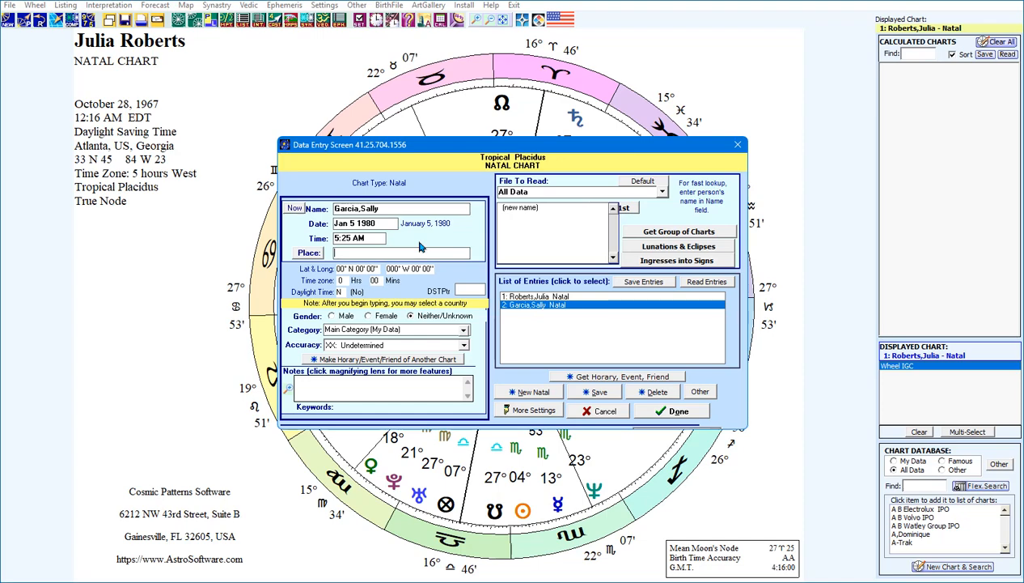
Set the birthplace to London, England (51N30'00" 000W10'00") from the atlas lookup
type("Lo")
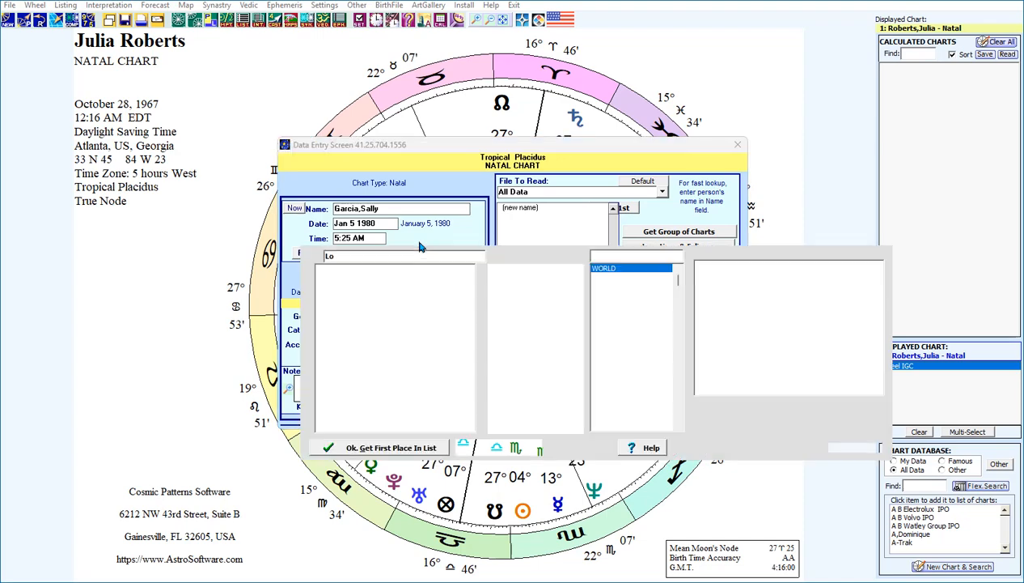
type("nd")
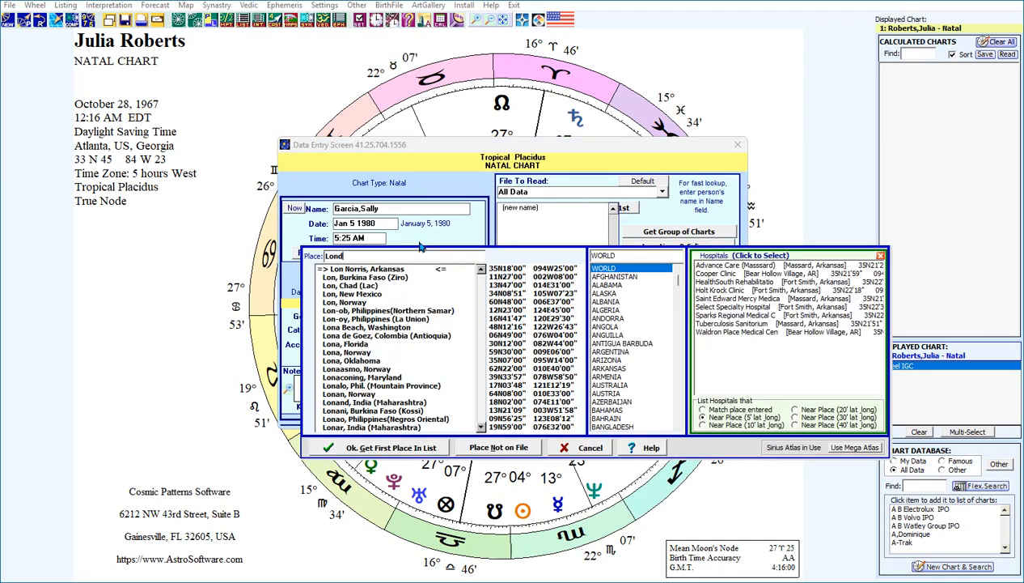
type("on")
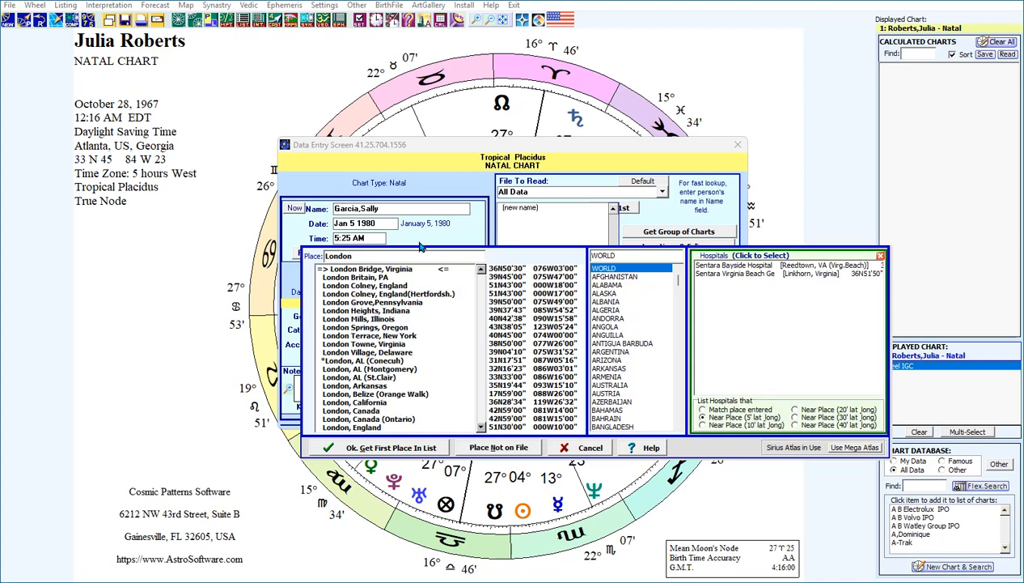
type(",")
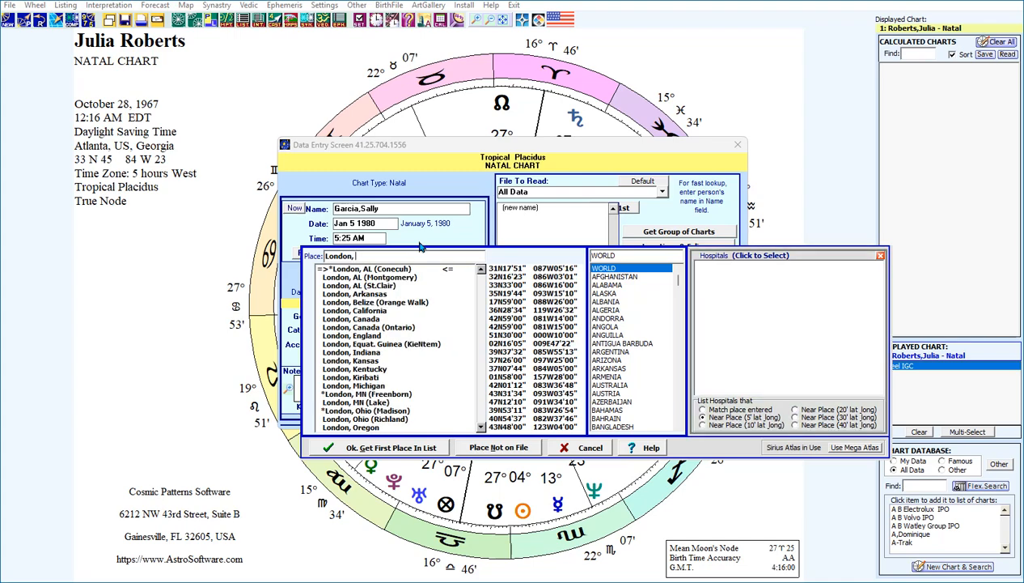
type(" E")
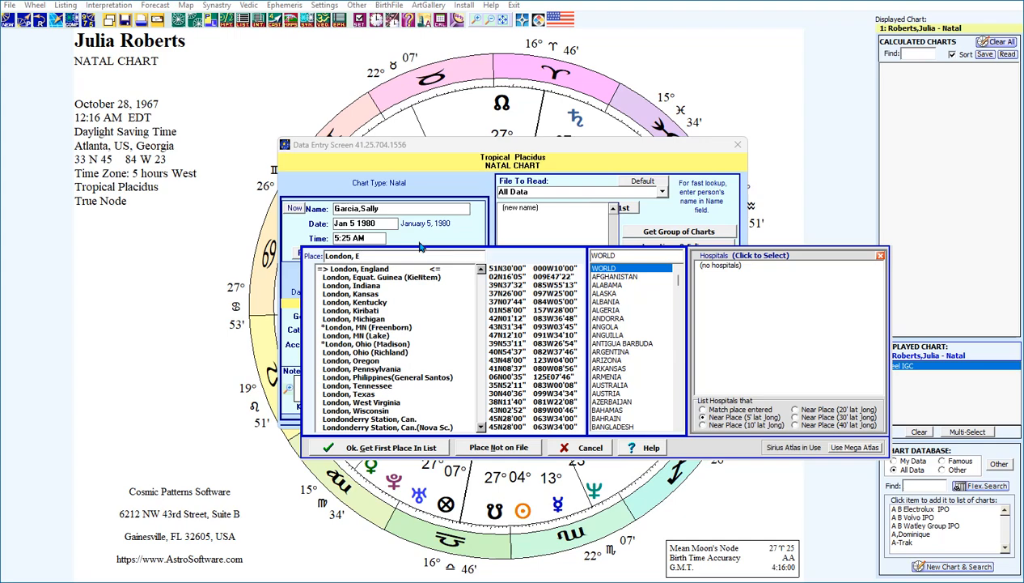
left_click(349, 269)
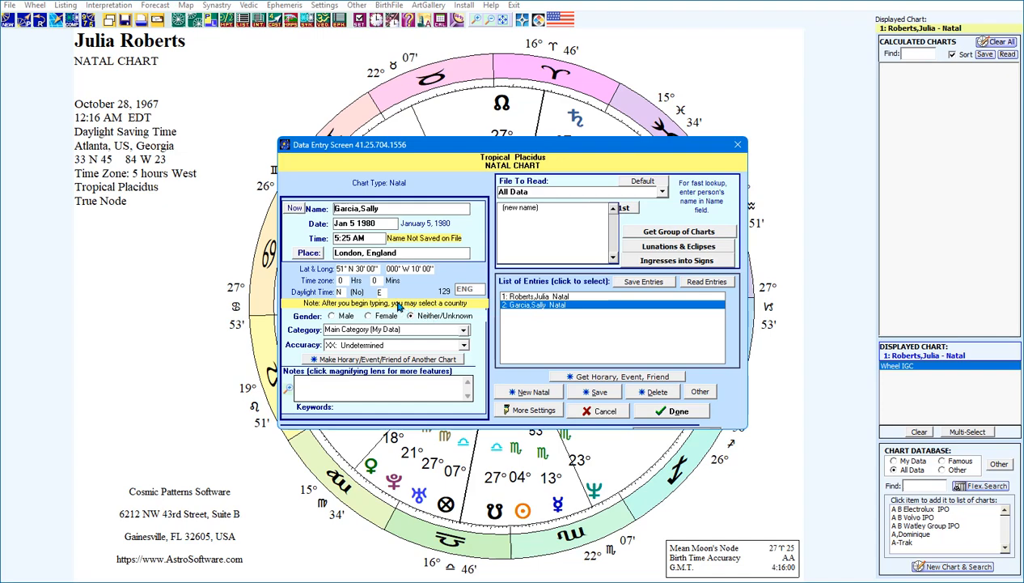
Set gender to Female and choose 'Select a Category' from the Category dropdown
left_click(331, 316)
left_click(371, 319)
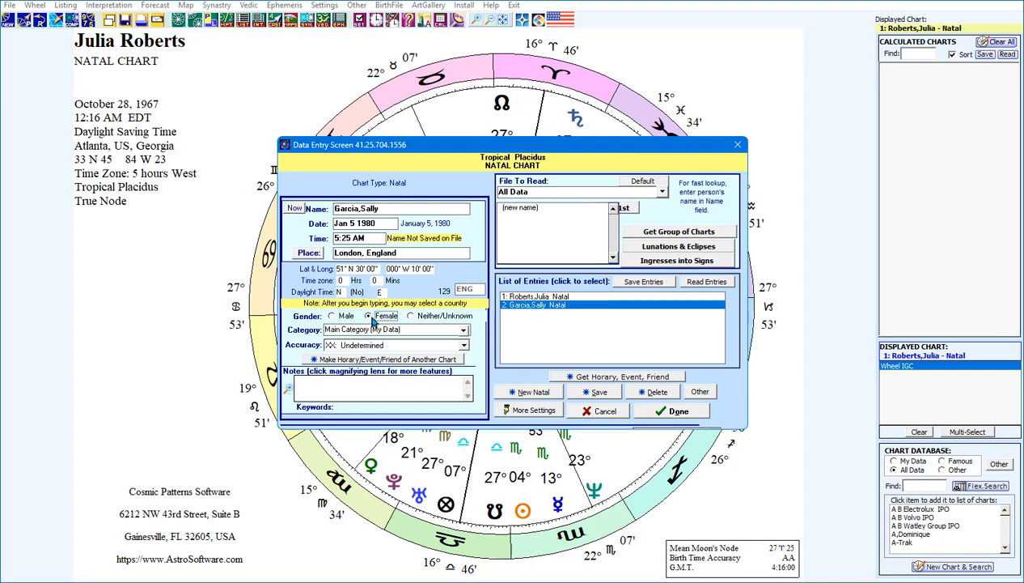
left_click(412, 318)
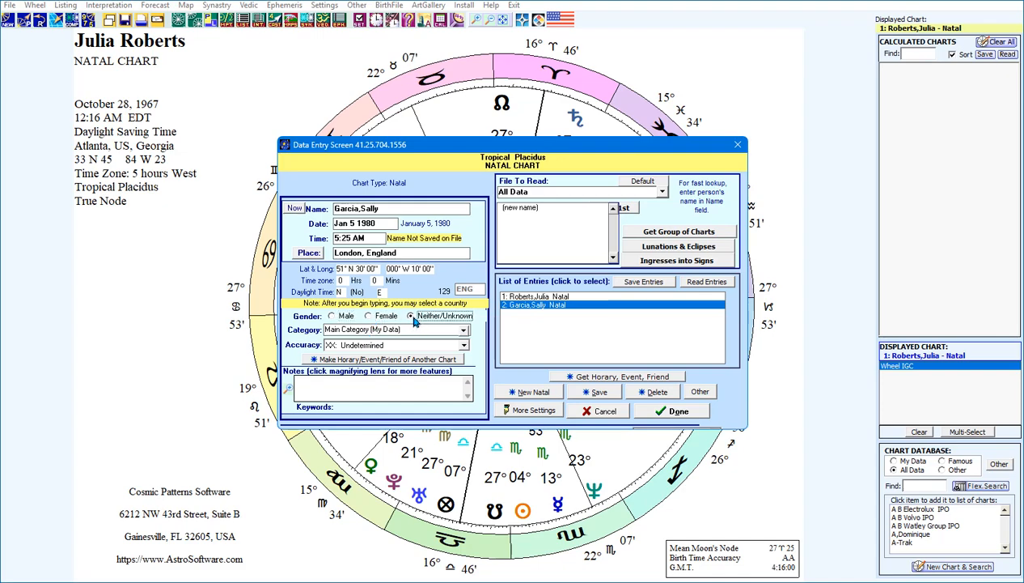
left_click(369, 317)
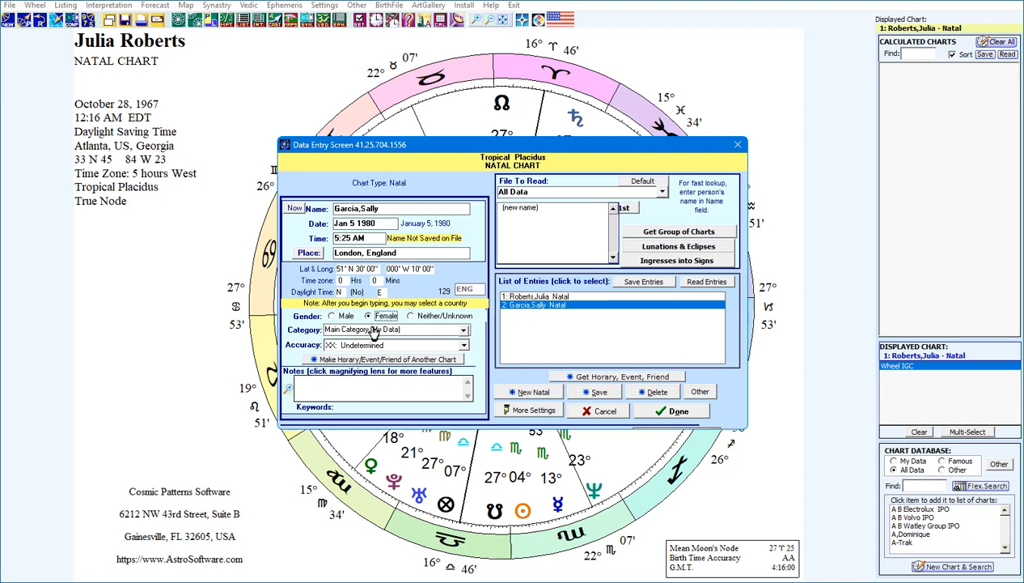
left_click(464, 331)
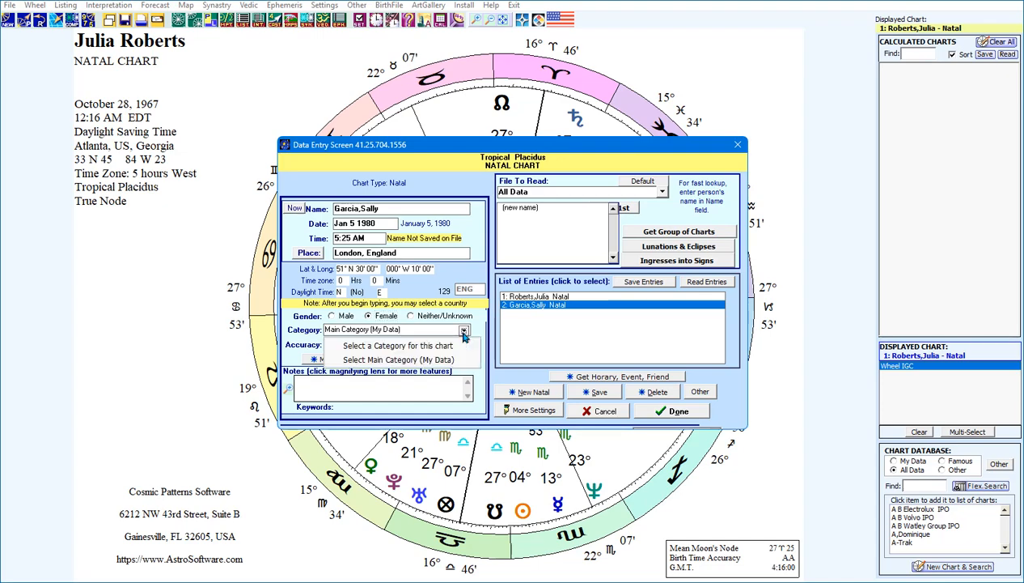
left_click(429, 346)
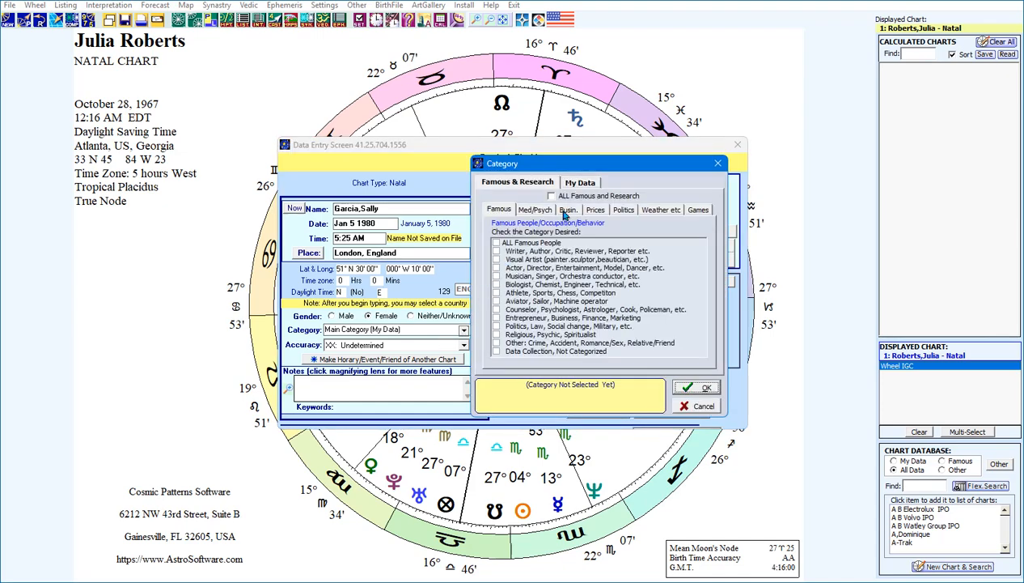
Tick My Category # 1 under My Data, rename it 'My Family', and confirm
left_click(576, 184)
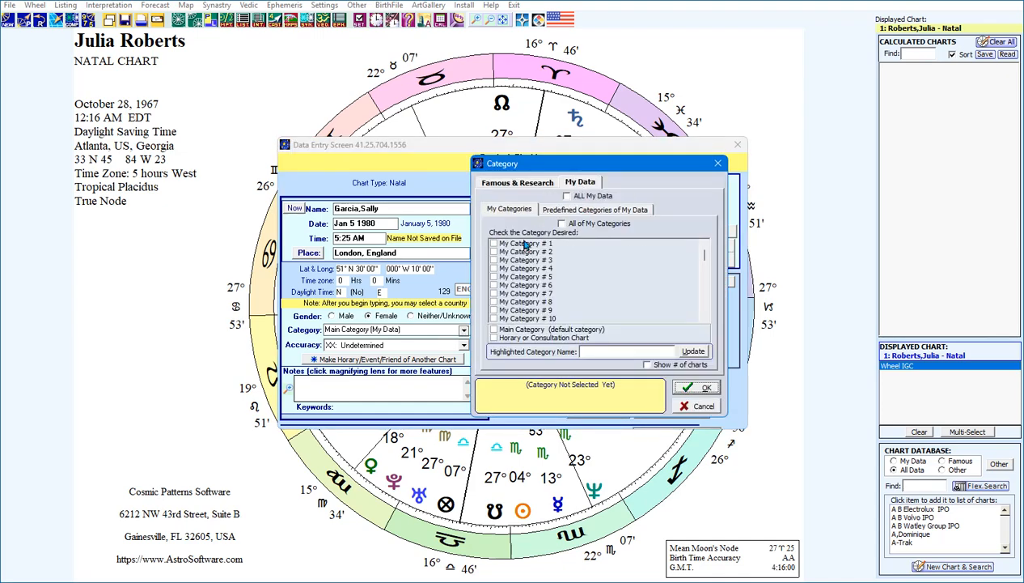
left_click(494, 246)
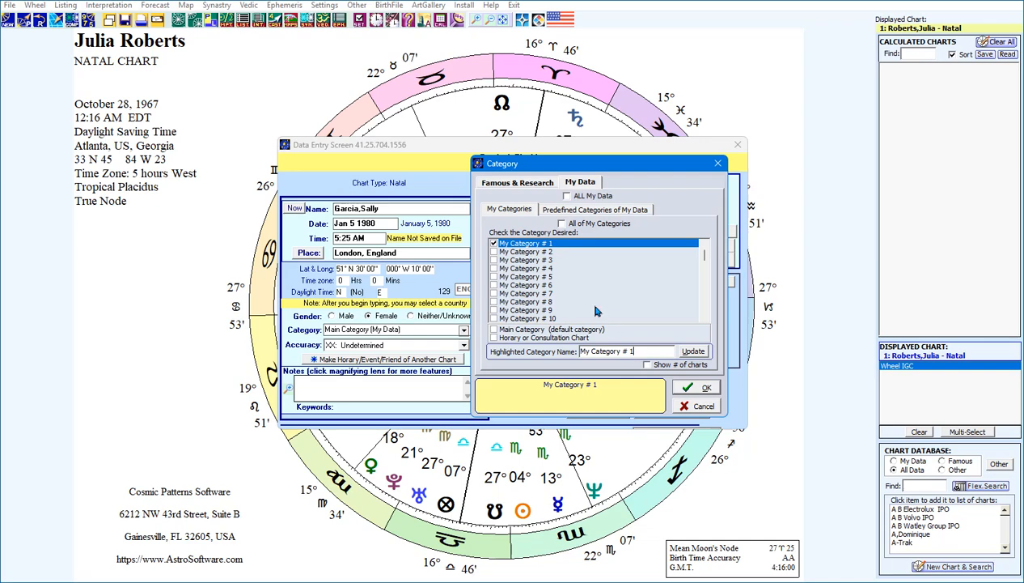
left_click_drag(630, 351, 549, 353)
type("My Fav")
key("BackSpace")
type("mily")
left_click(687, 356)
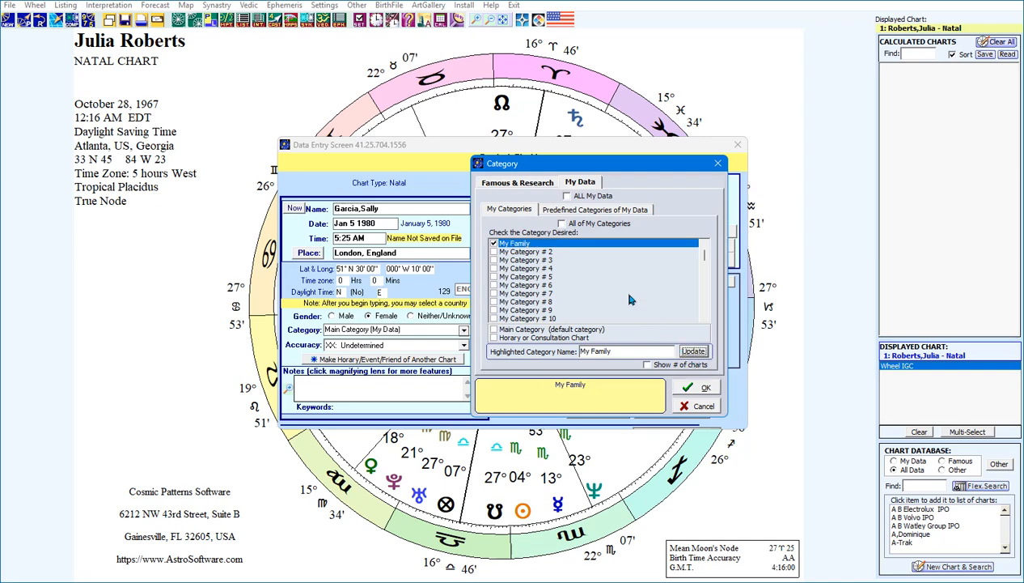
left_click(699, 388)
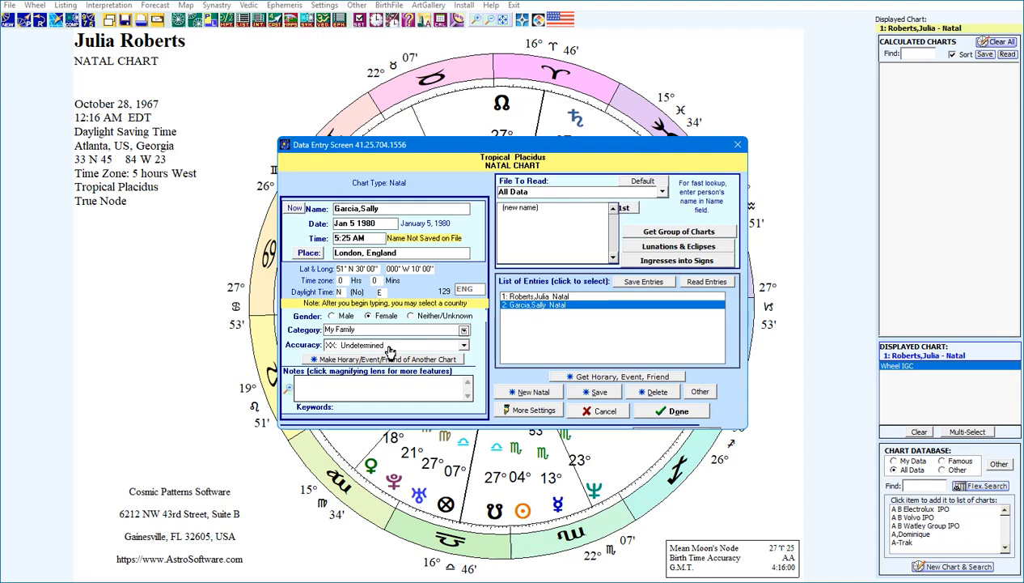
Choose AA: BC/BR in Hand from the Accuracy dropdown
left_click(464, 346)
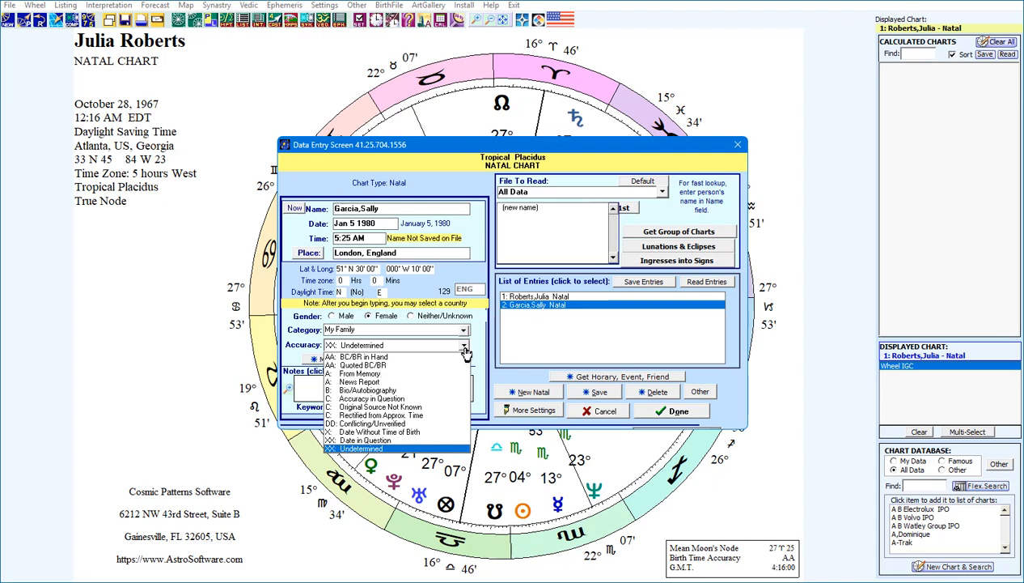
left_click(368, 357)
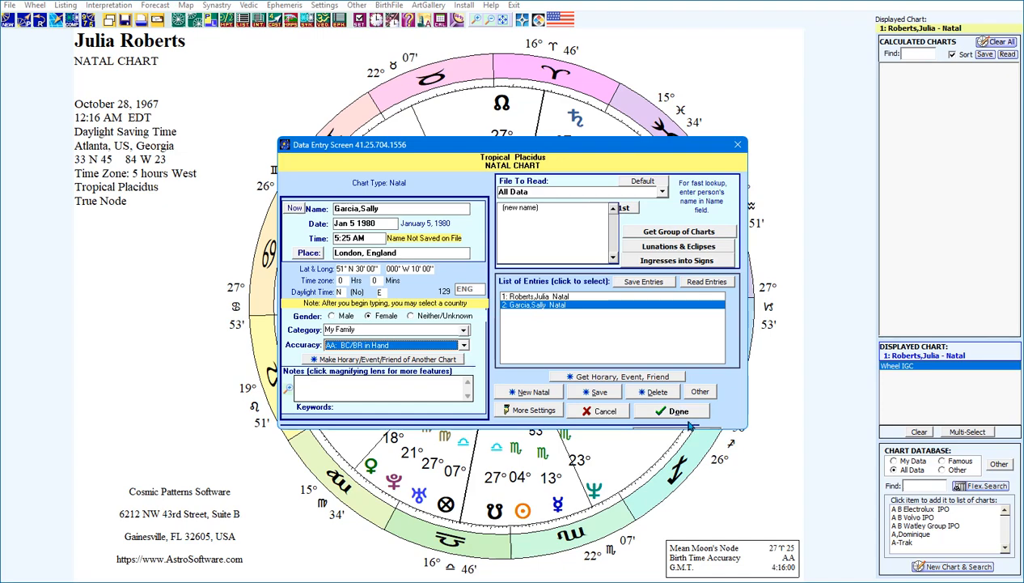
Save the natal entry and acknowledge the confirmation message
left_click(599, 392)
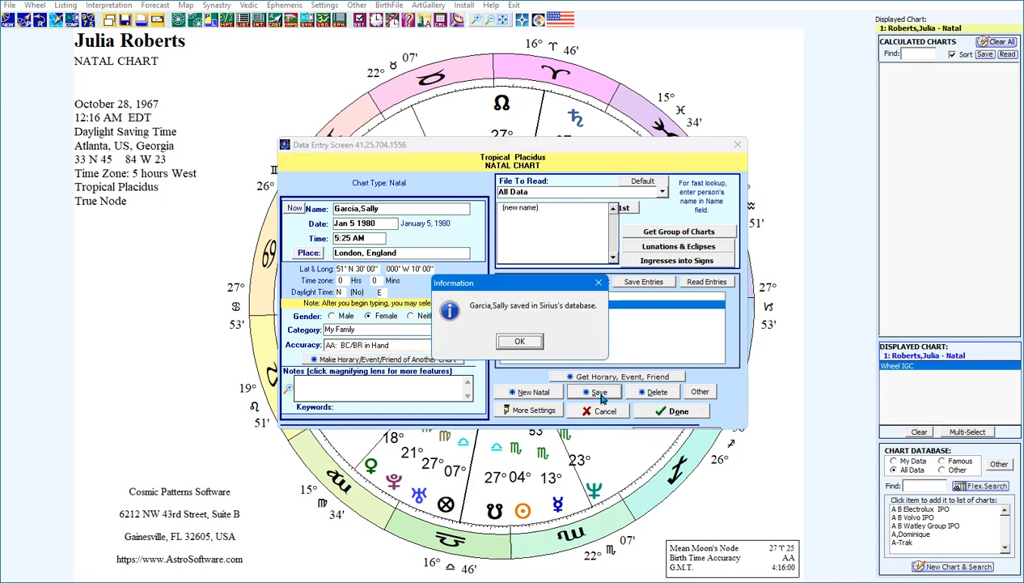
left_click(520, 341)
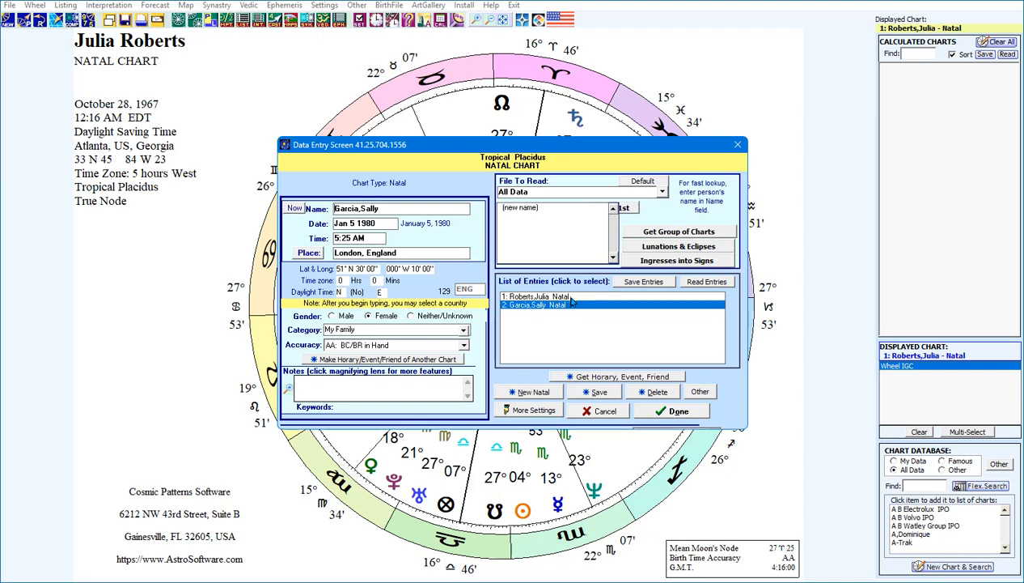
Expand More Settings to show Placidus, Tropical and Lahiri options, then switch to PowerPoint
left_click(527, 411)
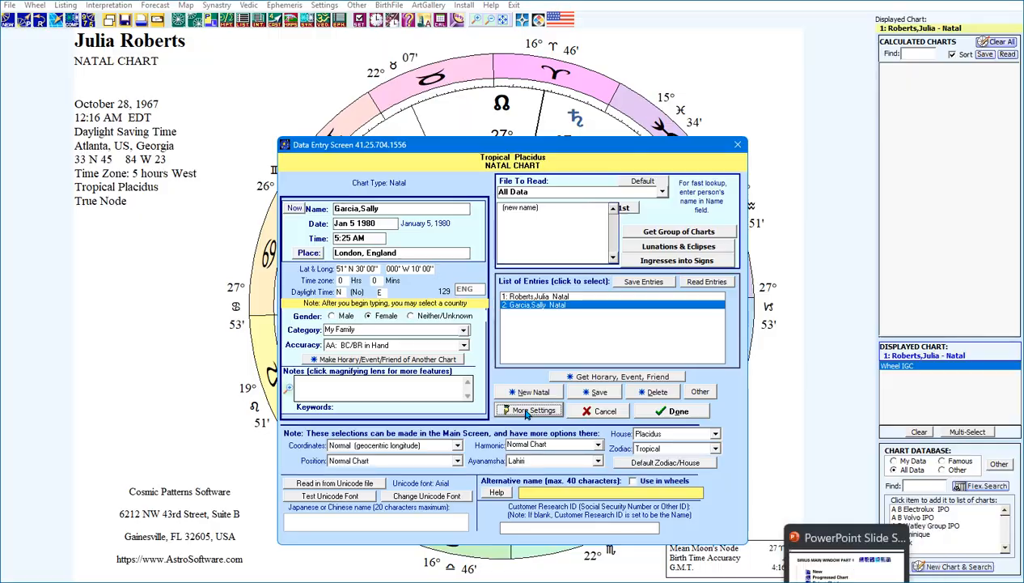
key("alt+Tab")
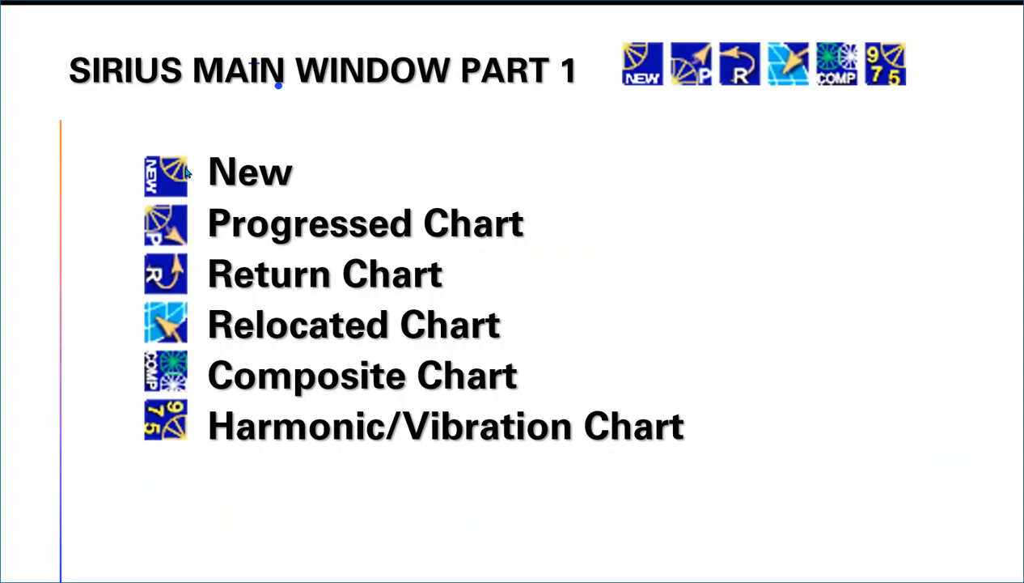
Switch back to the Sirius data entry screen from the taskbar
left_click(745, 580)
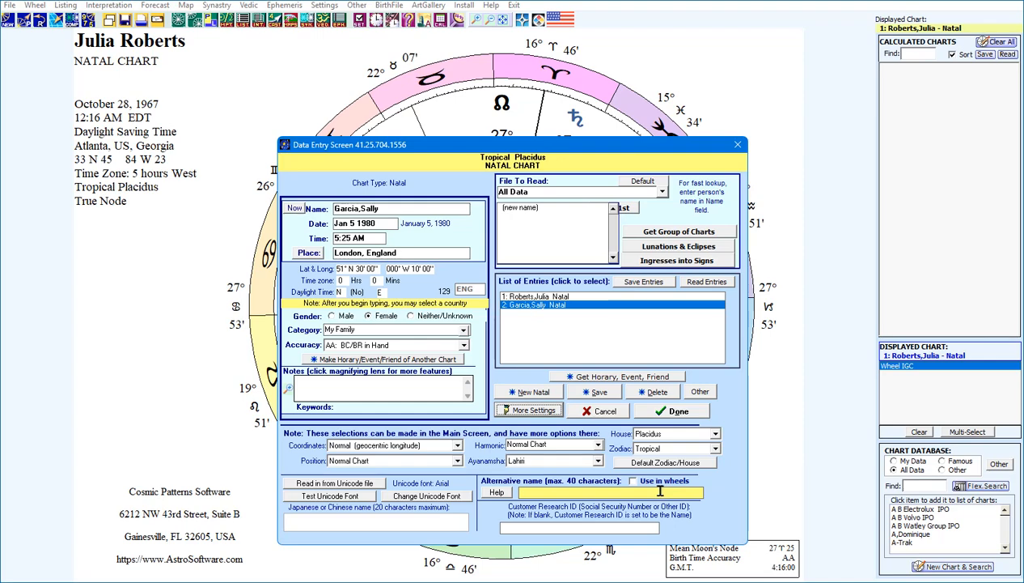
Collapse More Settings and calculate the January 5, 1980 London natal chart with Done
left_click(527, 410)
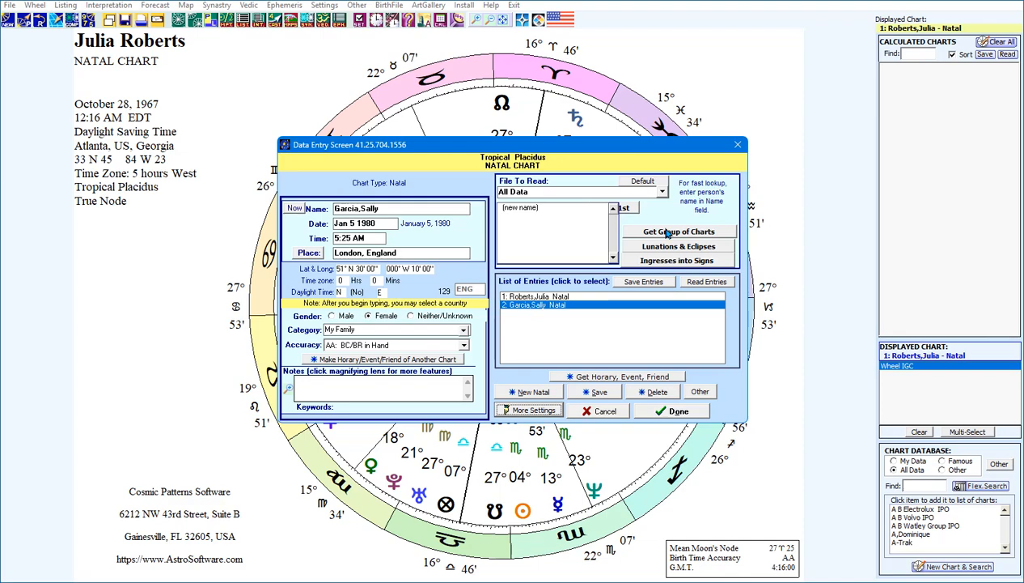
left_click(672, 413)
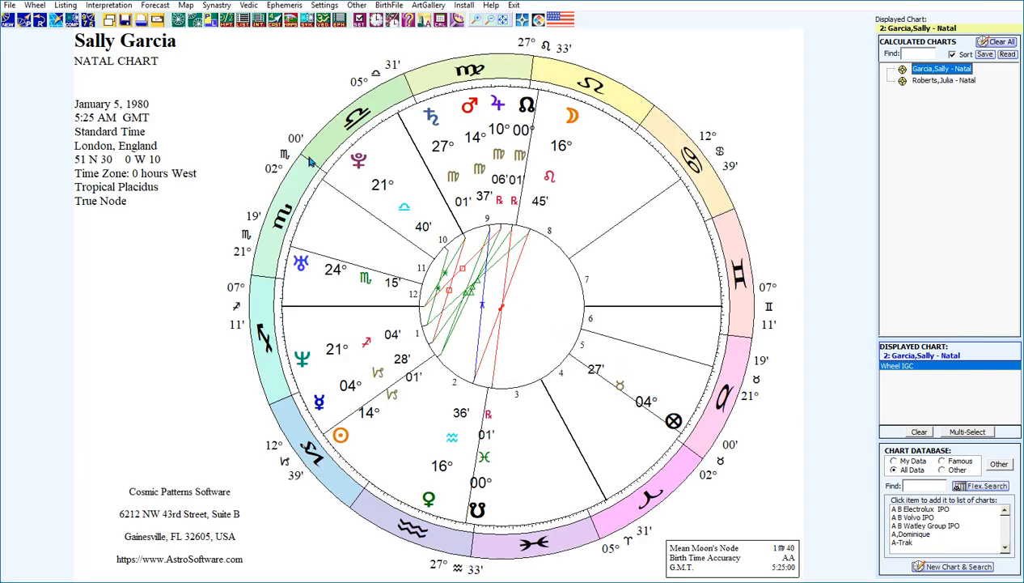
Review the current chart's entered data, close it unchanged, then start a blank new natal chart
left_click(8, 19)
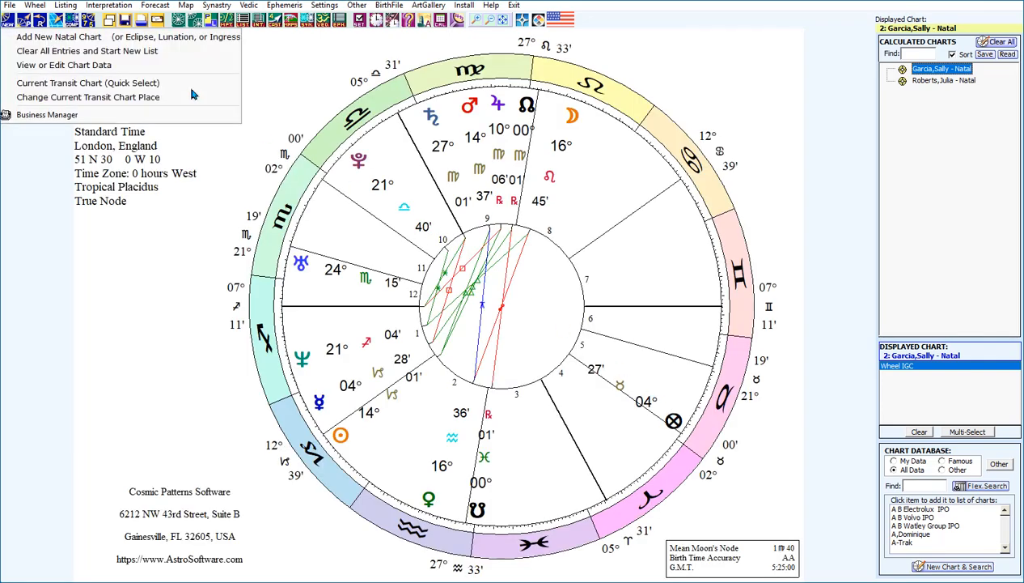
left_click(37, 66)
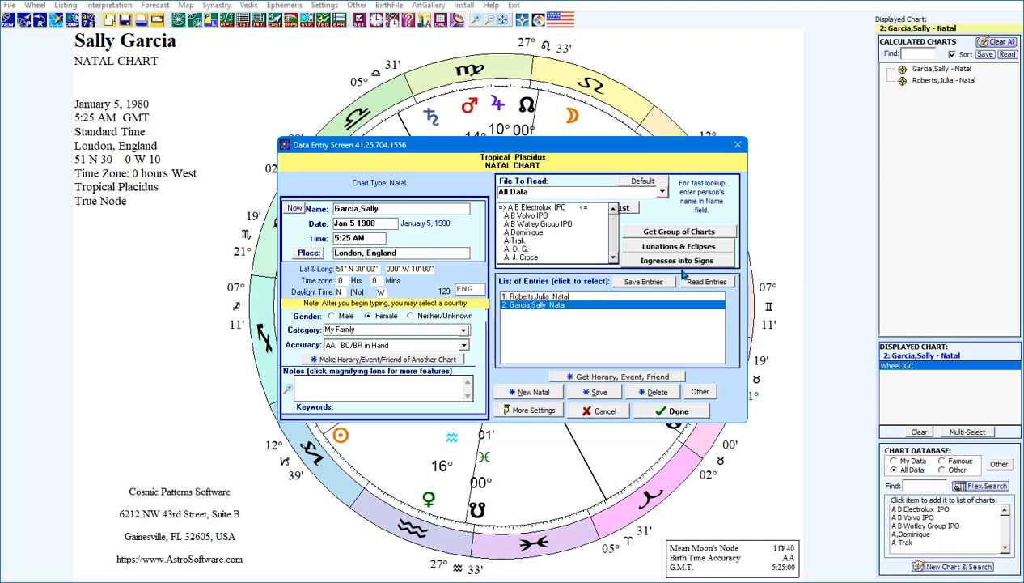
left_click(677, 414)
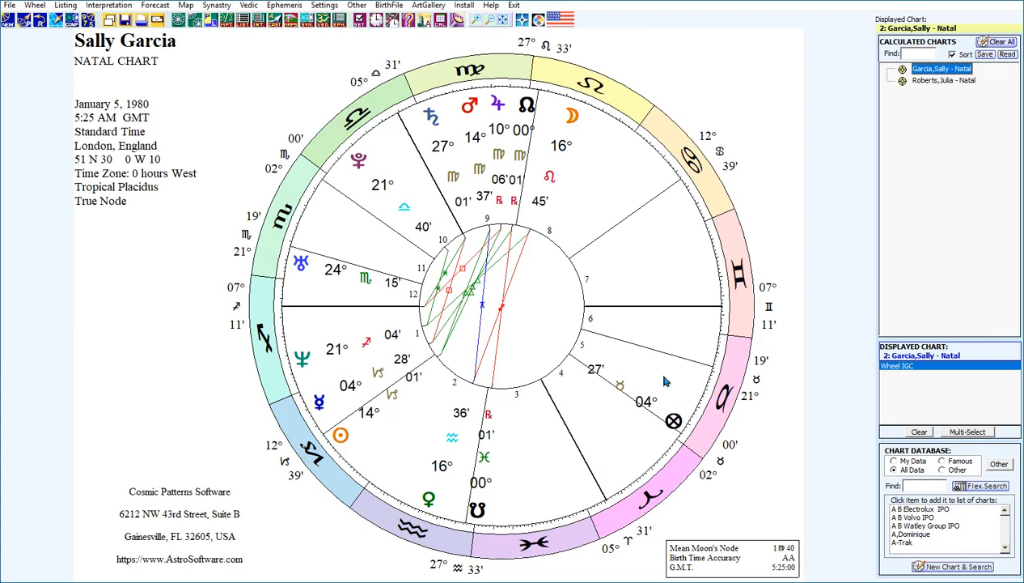
left_click(10, 20)
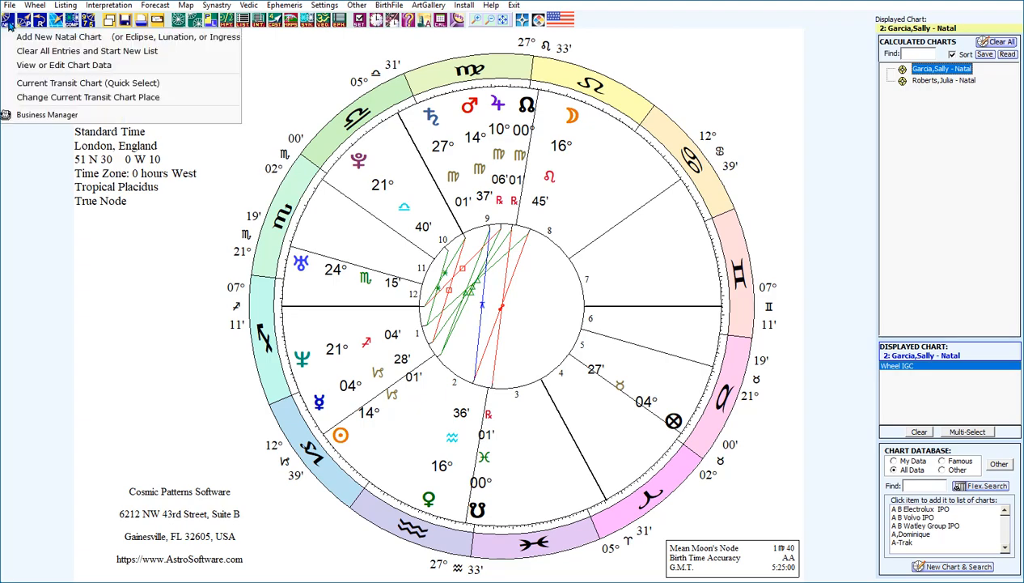
left_click(22, 38)
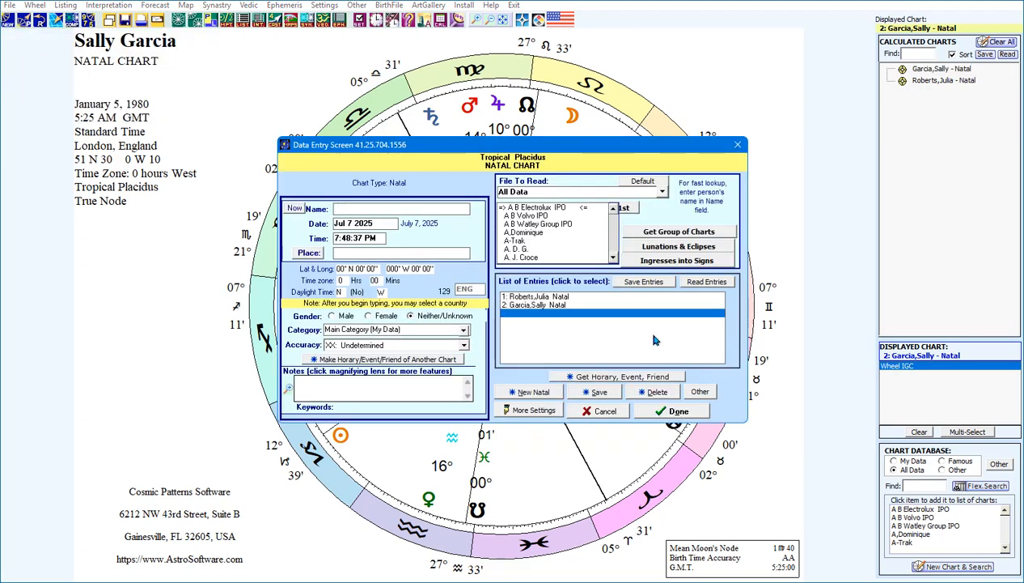
Choose Get Group of Charts and browse the database by AstroDatabank category
left_click(682, 235)
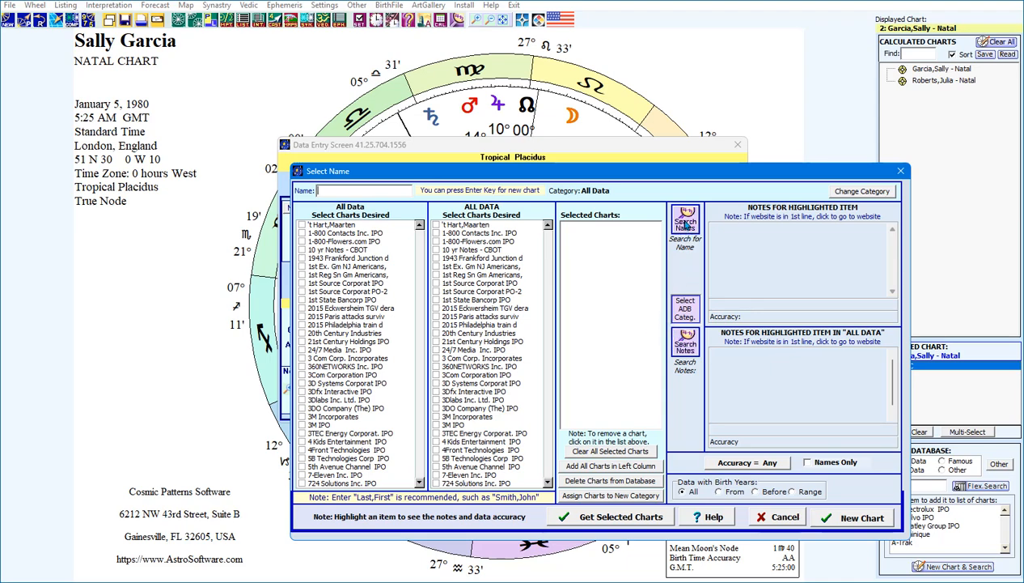
left_click(684, 311)
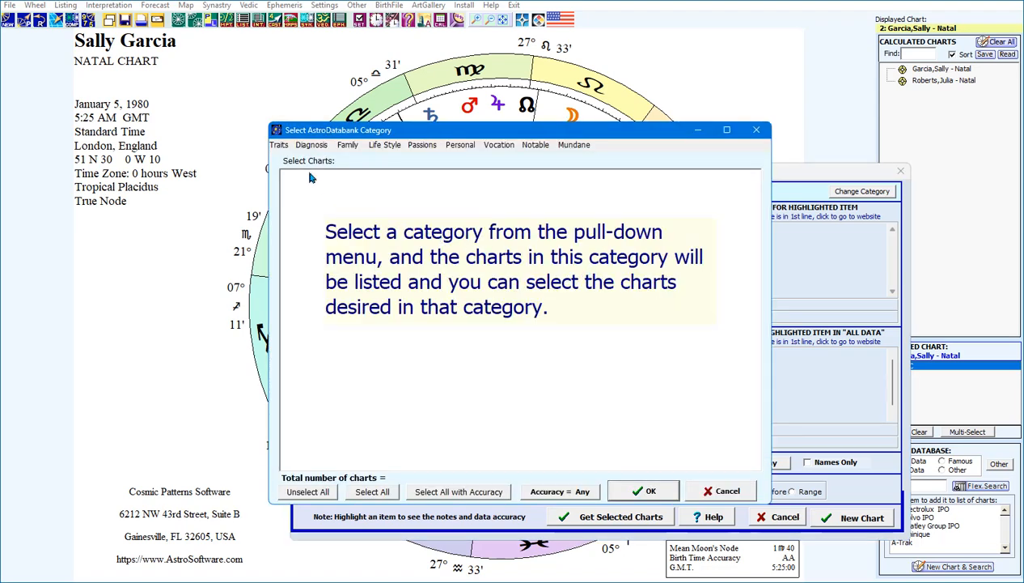
Select the Diagnosis > Major Diseases > Cancer category (1556 charts) and bring up the accuracy filter
left_click(309, 147)
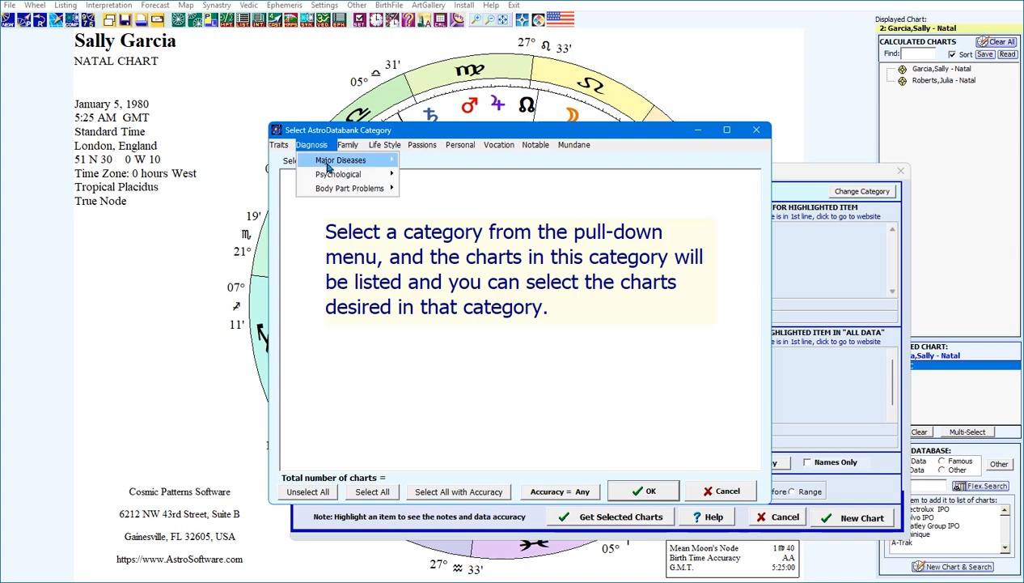
mouse_move(331, 168)
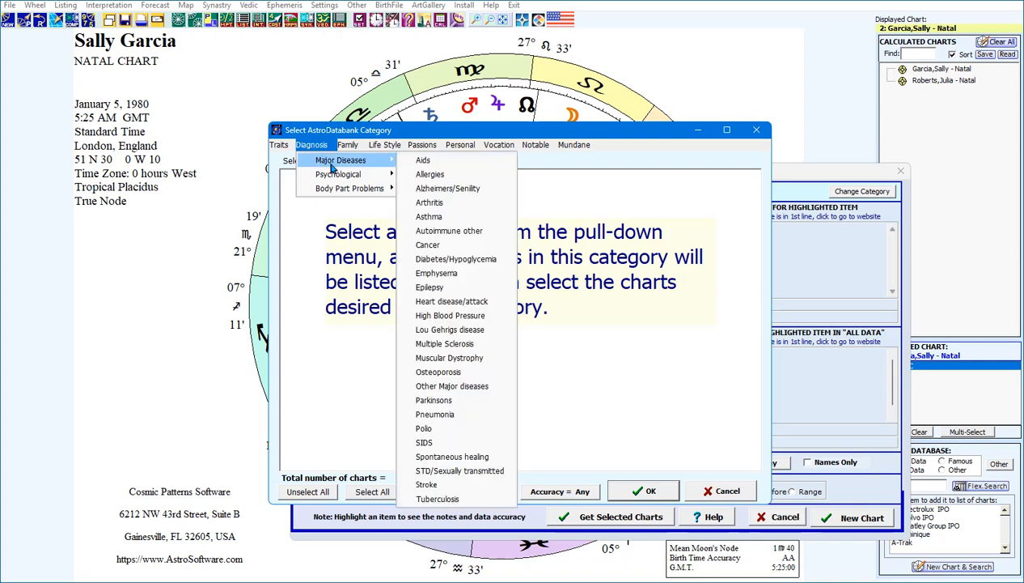
left_click(446, 245)
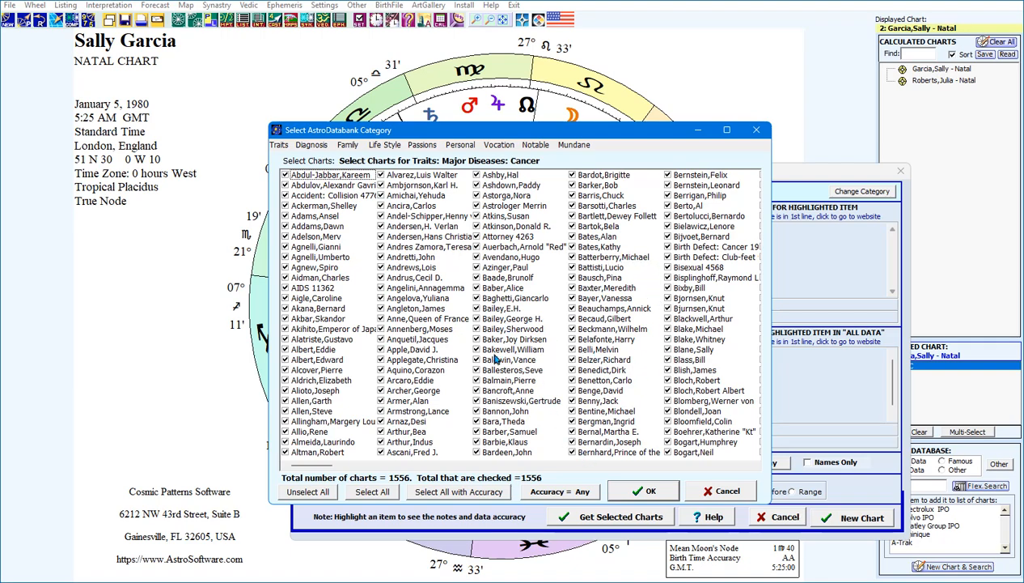
left_click(547, 495)
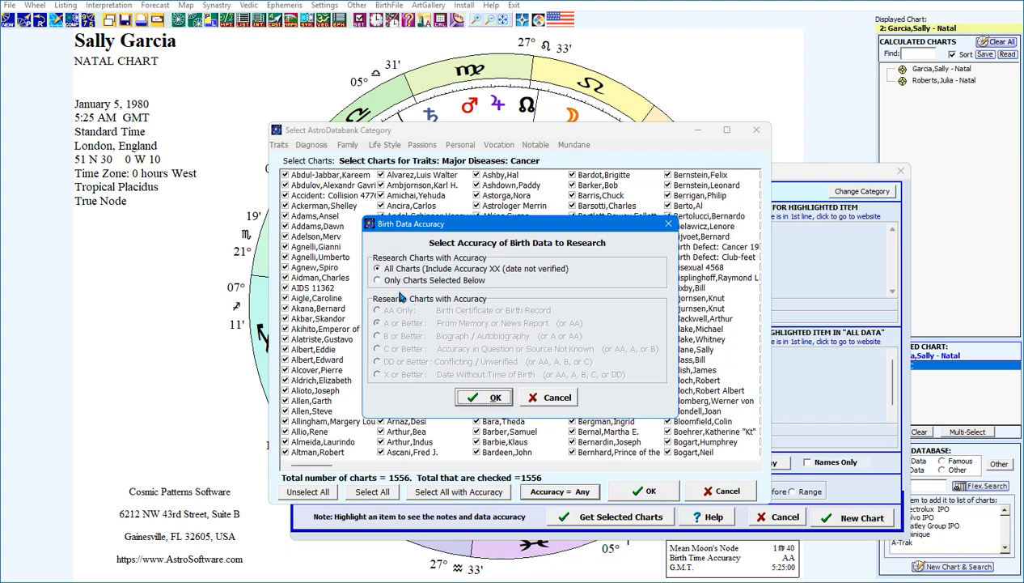
Keep birth data accuracy at All Charts and add all 1556 Cancer charts to the selection
left_click(377, 281)
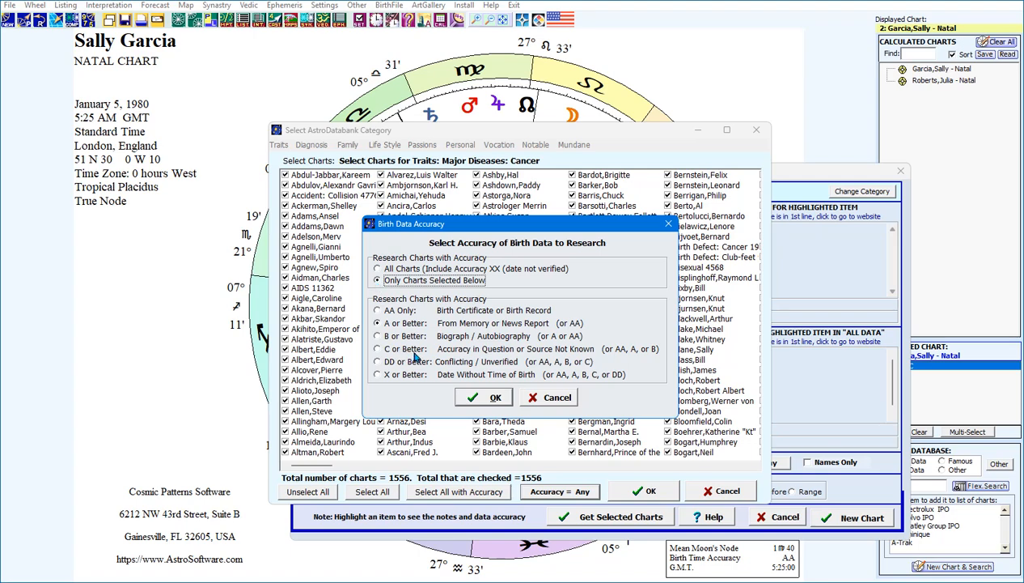
left_click(377, 312)
left_click(377, 324)
left_click(378, 313)
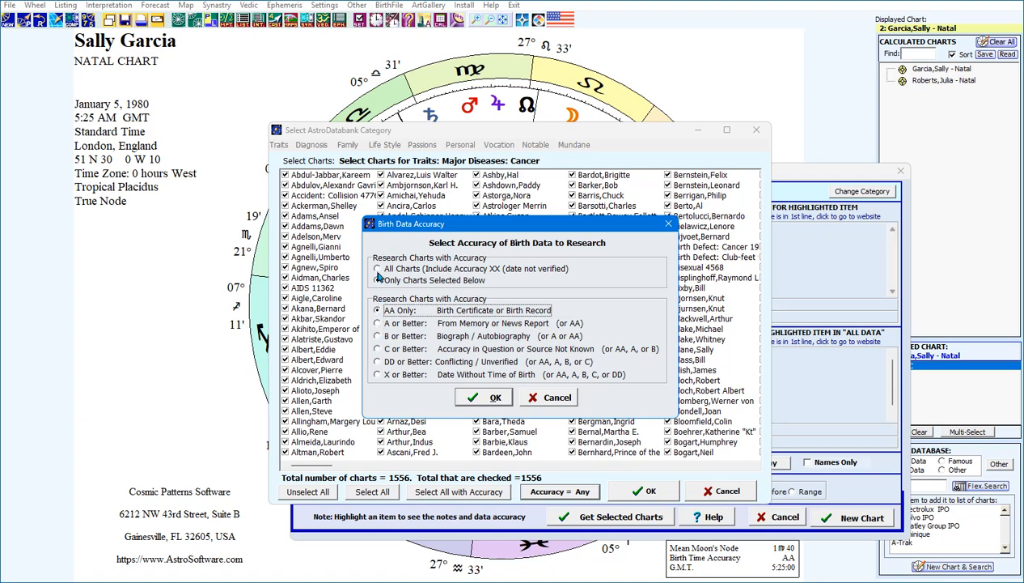
left_click(377, 272)
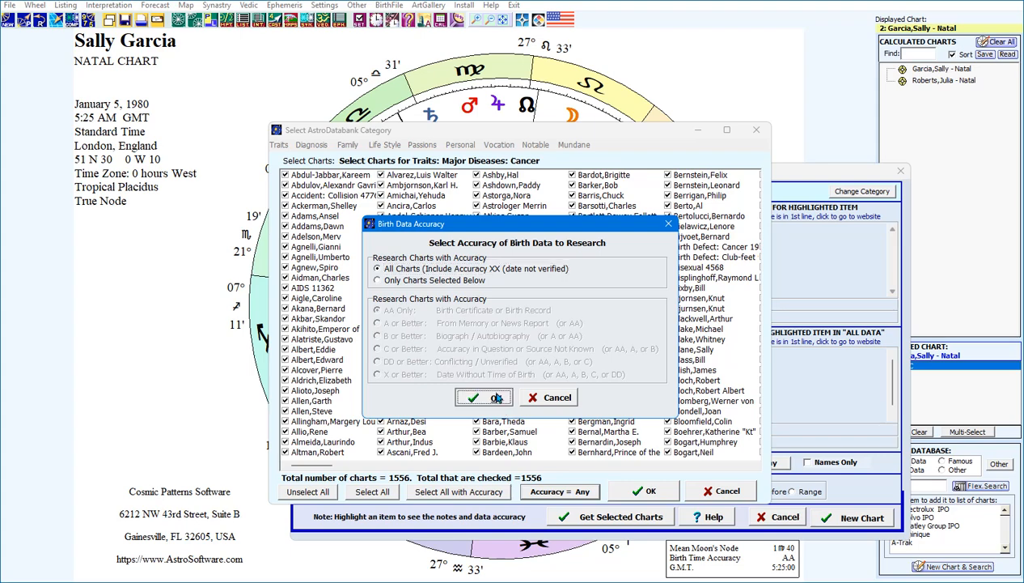
left_click(494, 398)
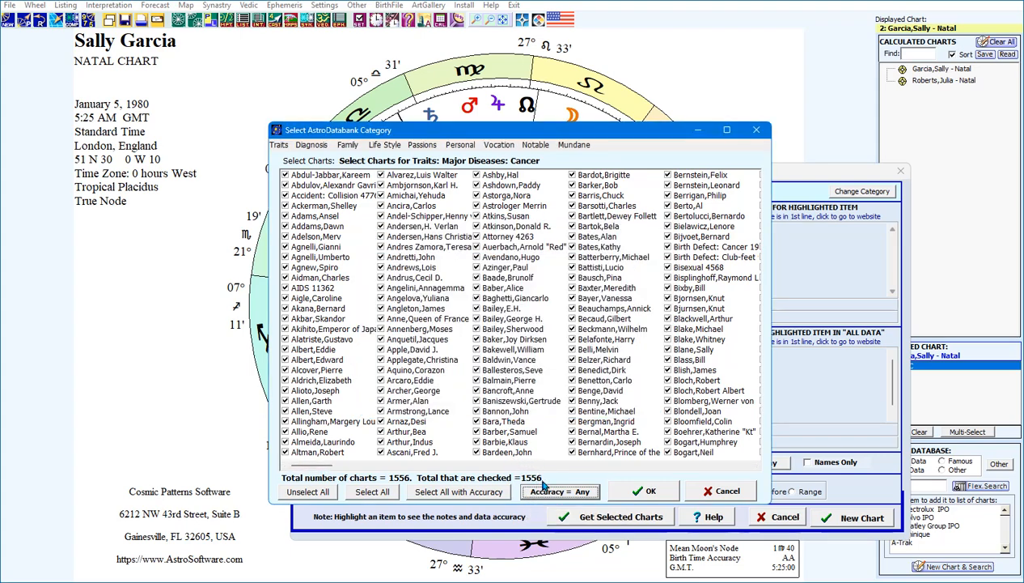
left_click(640, 491)
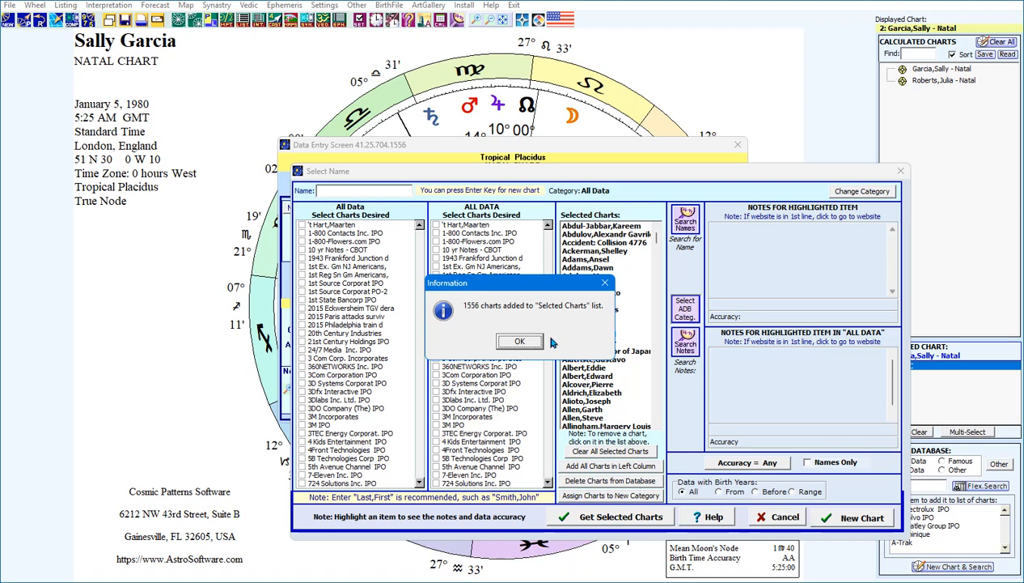
Acknowledge the 1556-charts-added notice, then view and cancel the Assign Charts to New Category dialog
left_click(520, 340)
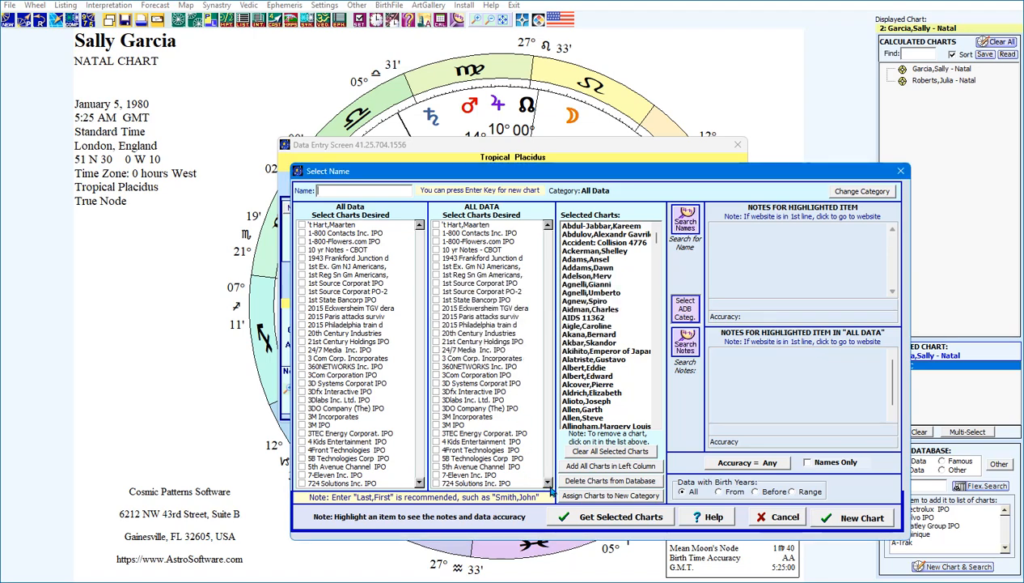
left_click(618, 496)
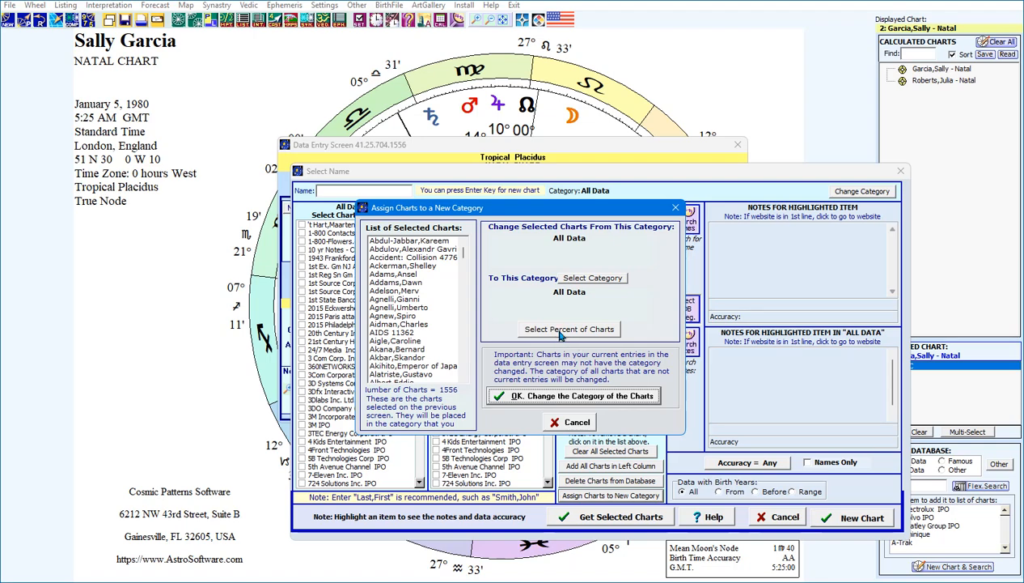
left_click(576, 425)
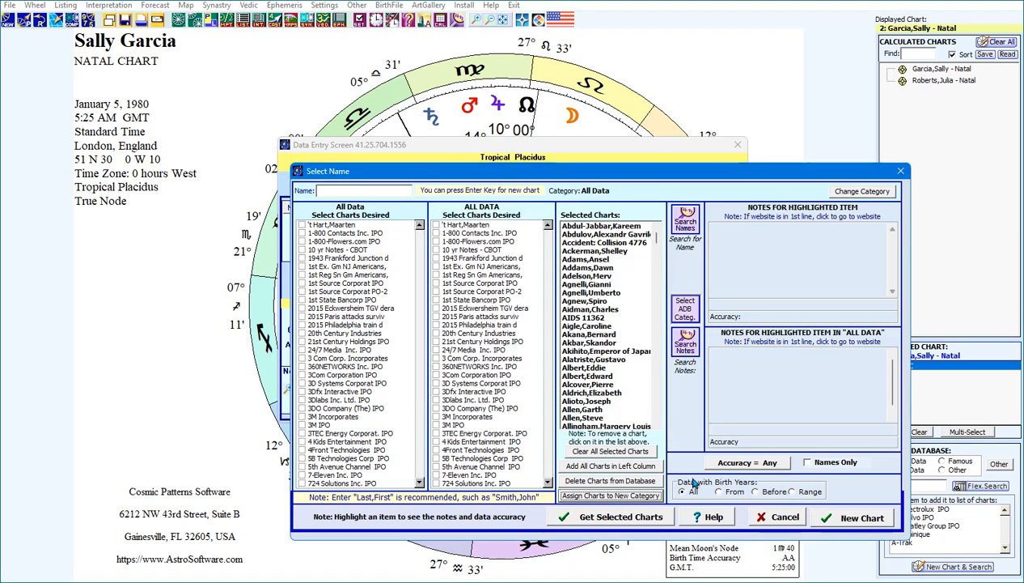
Cancel the group selection and show the Lunations & Eclipses chart options
left_click(782, 516)
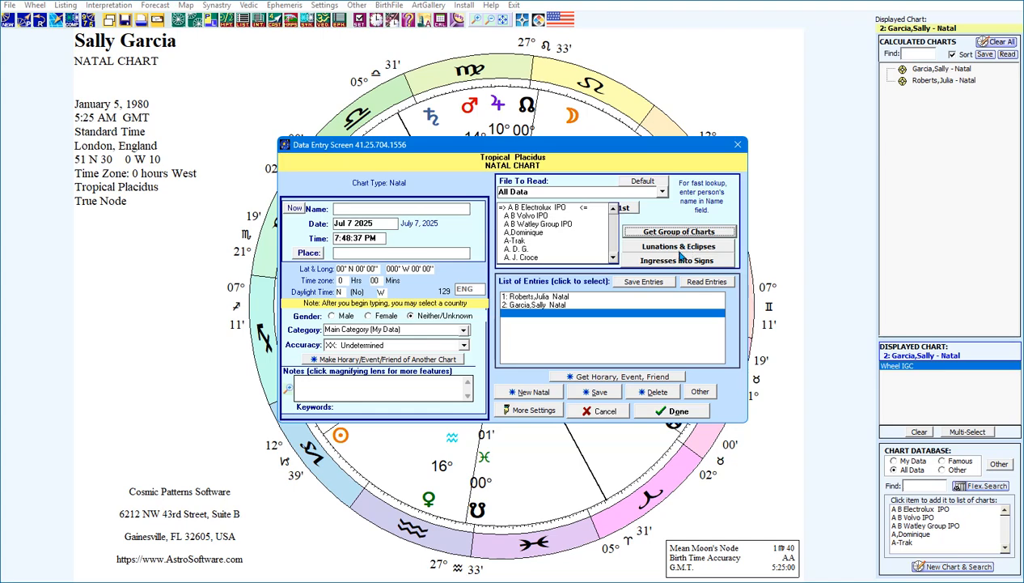
left_click(679, 252)
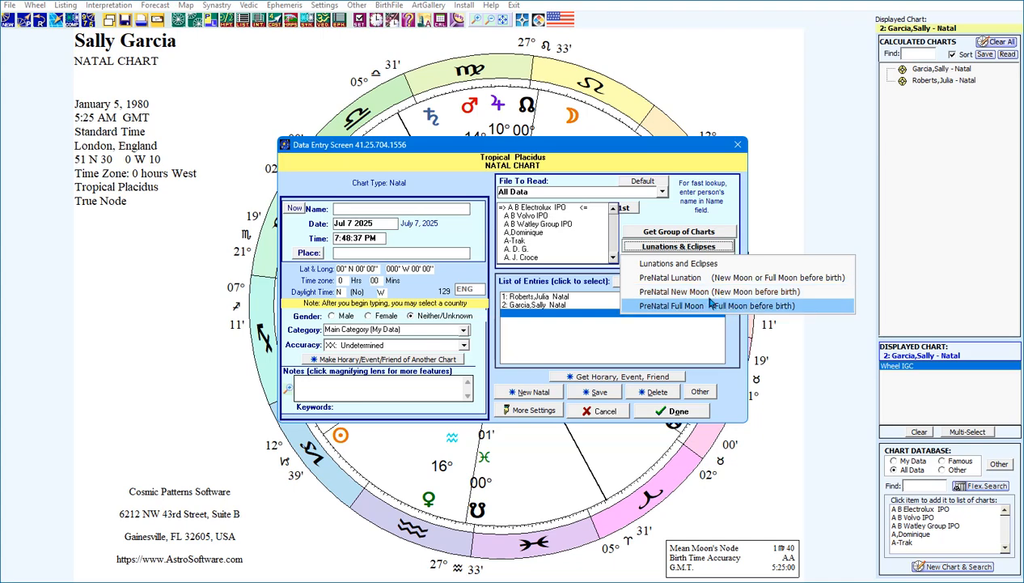
Create the New Moon Jan 8 2008 lunation entry from Jan 1 2008 for New York
left_click(694, 267)
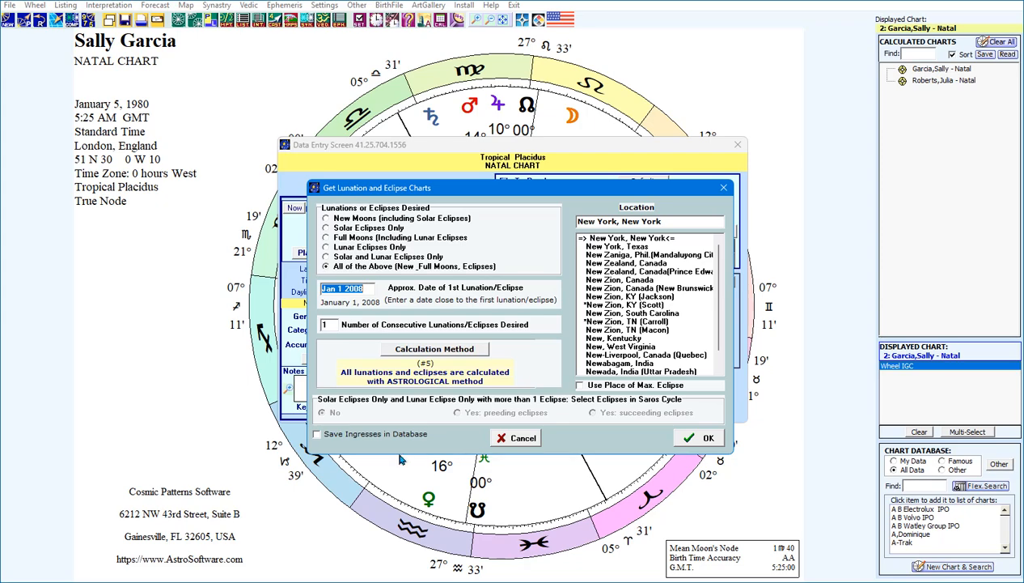
left_click(691, 440)
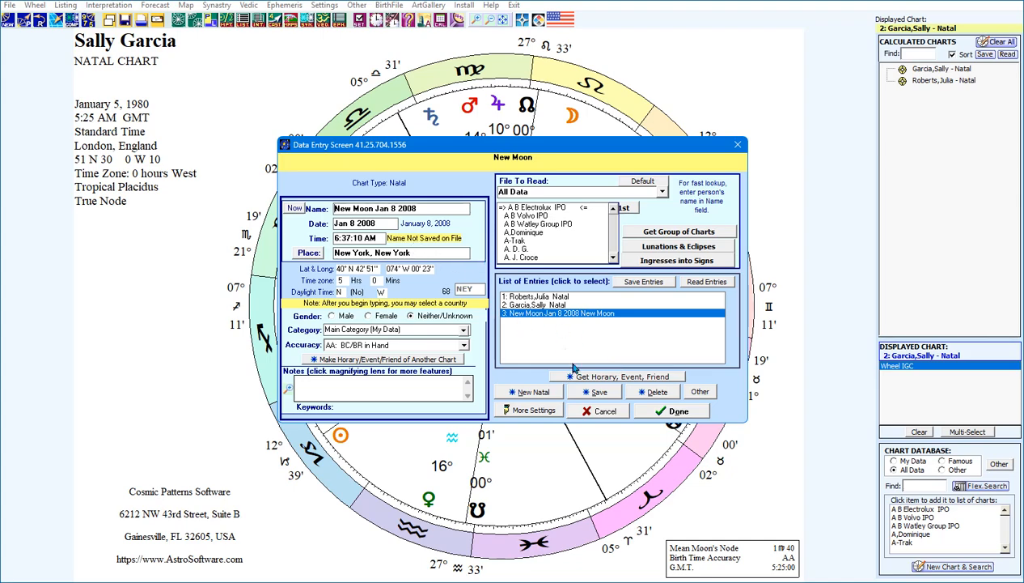
Calculate the New Moon Jan 8 2008 New York chart and start a fresh blank chart entry
left_click(674, 411)
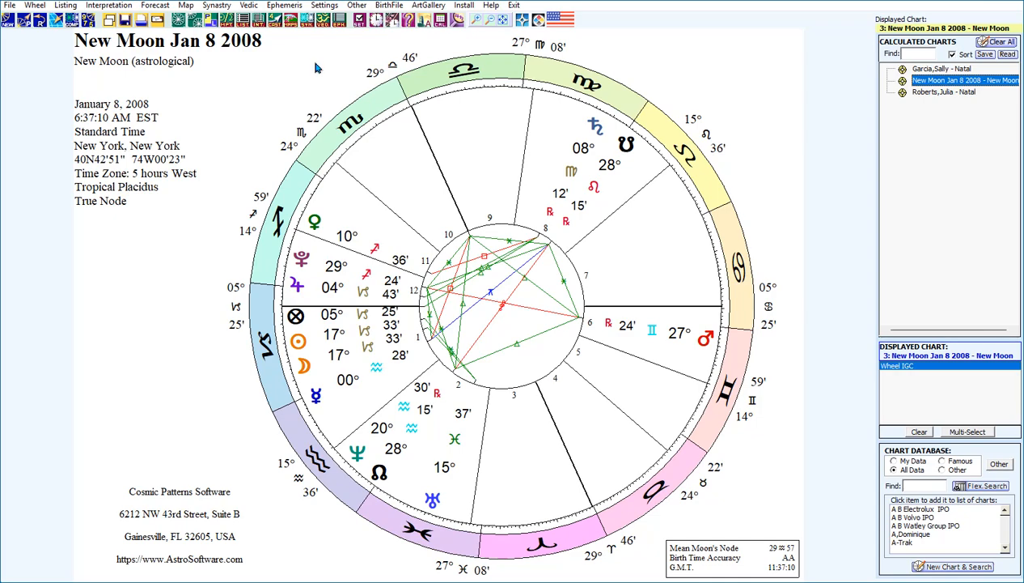
left_click(8, 17)
left_click(31, 40)
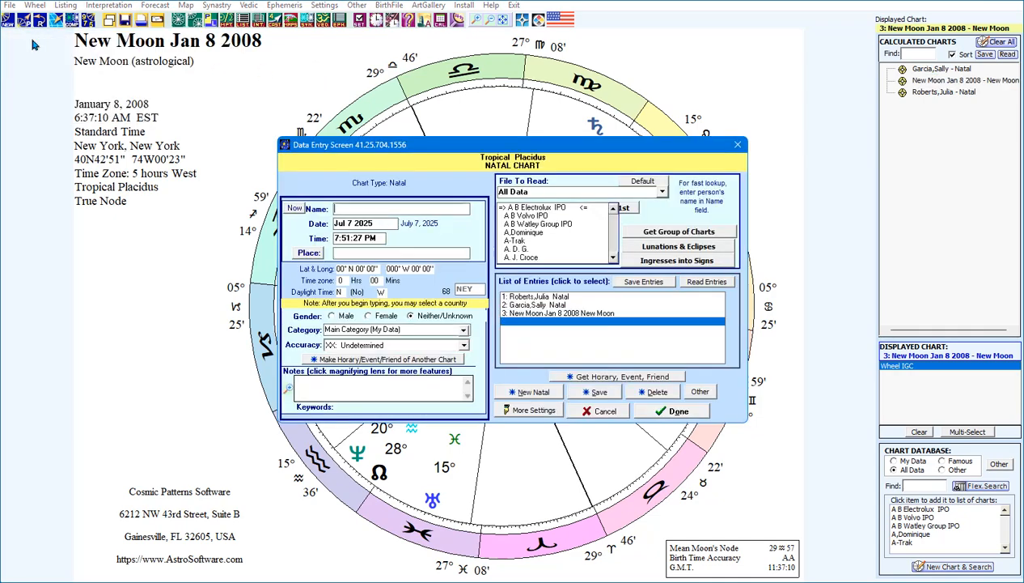
Add a Sun-enters-Virgo ingress entry from Jan 1 2006, with only Virgo ticked
left_click(682, 260)
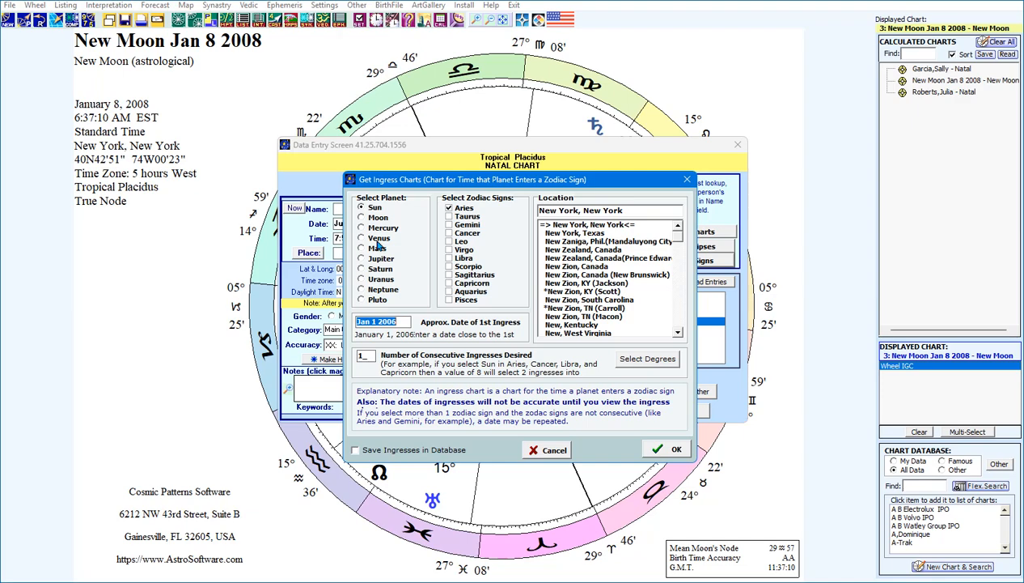
left_click(448, 250)
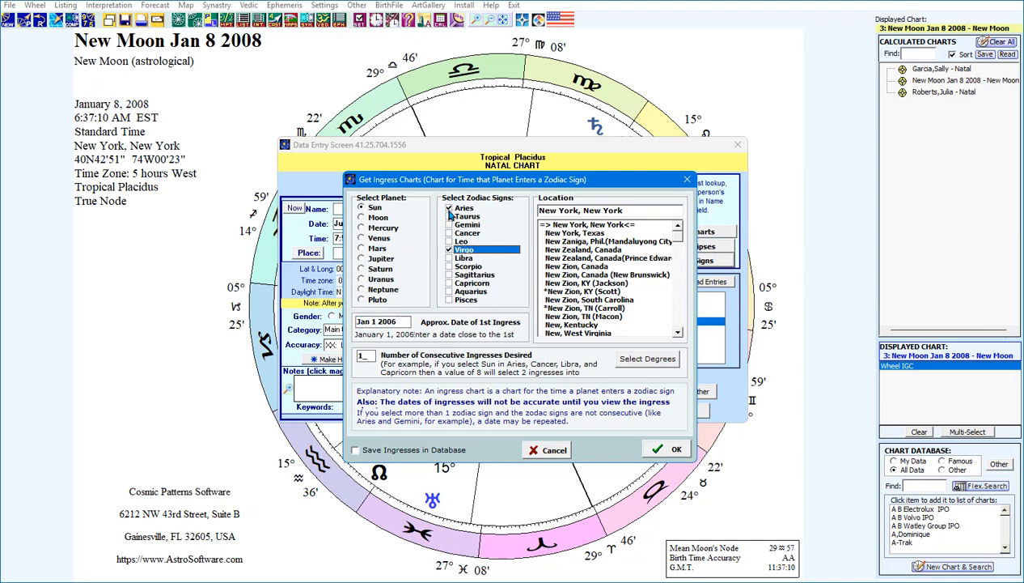
left_click(449, 225)
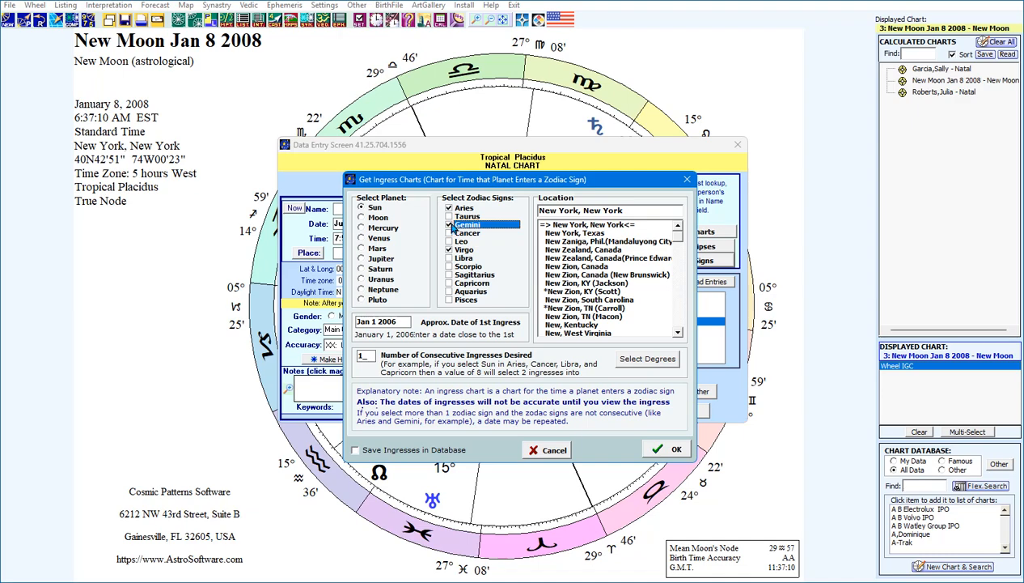
left_click(449, 216)
left_click(449, 233)
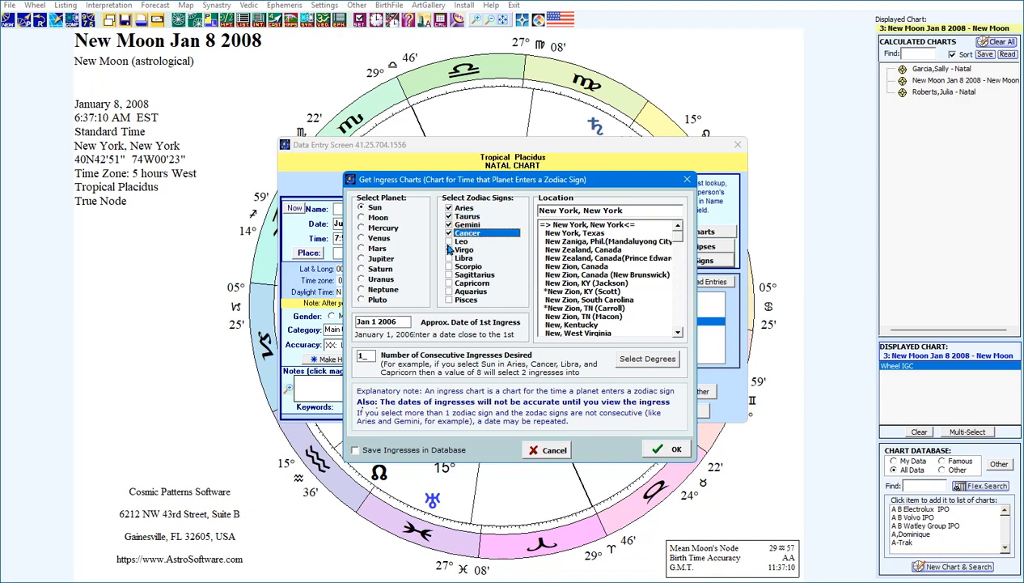
left_click(449, 241)
left_click(449, 233)
left_click(449, 225)
left_click(449, 216)
left_click(449, 208)
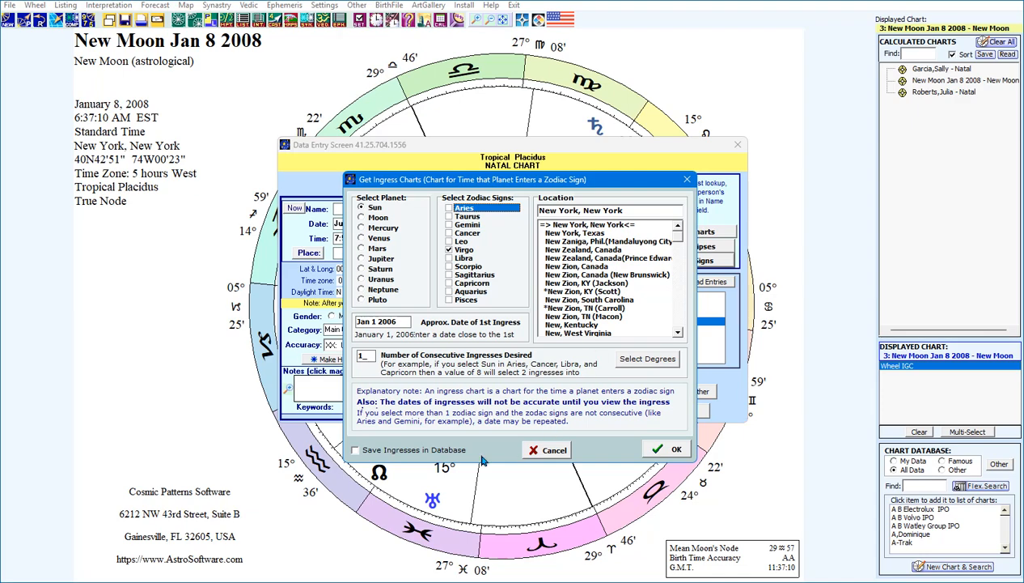
left_click(675, 449)
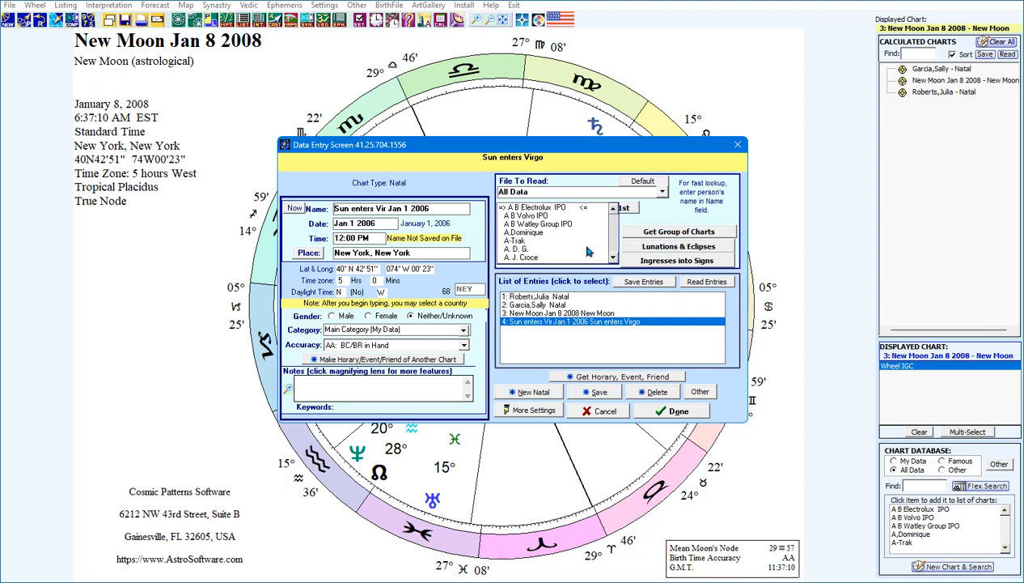
Add 3 consecutive Sun-into-Virgo ingresses starting Jan 1 2025, covering 2025, 2026 and 2027
left_click(661, 265)
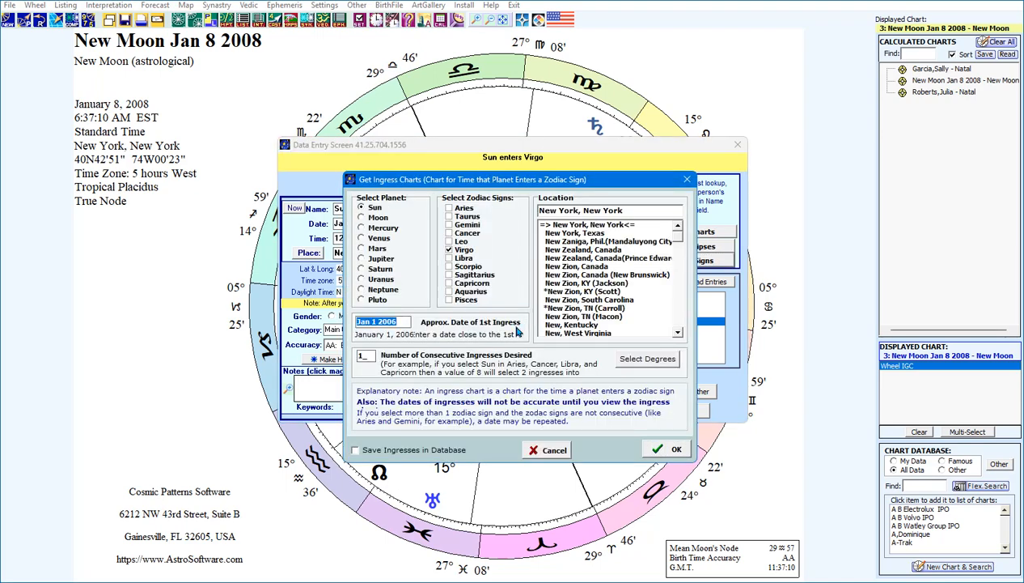
left_click(396, 324)
key("BackSpace")
key("BackSpace")
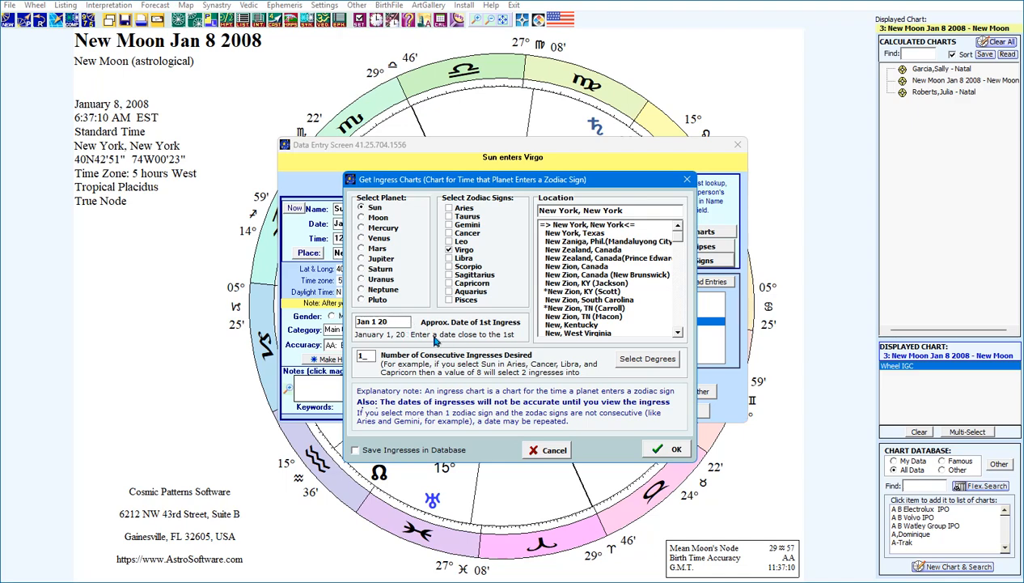
type("25")
left_click_drag(366, 355, 353, 369)
type("12")
left_click_drag(363, 350, 326, 359)
type("3")
left_click(656, 450)
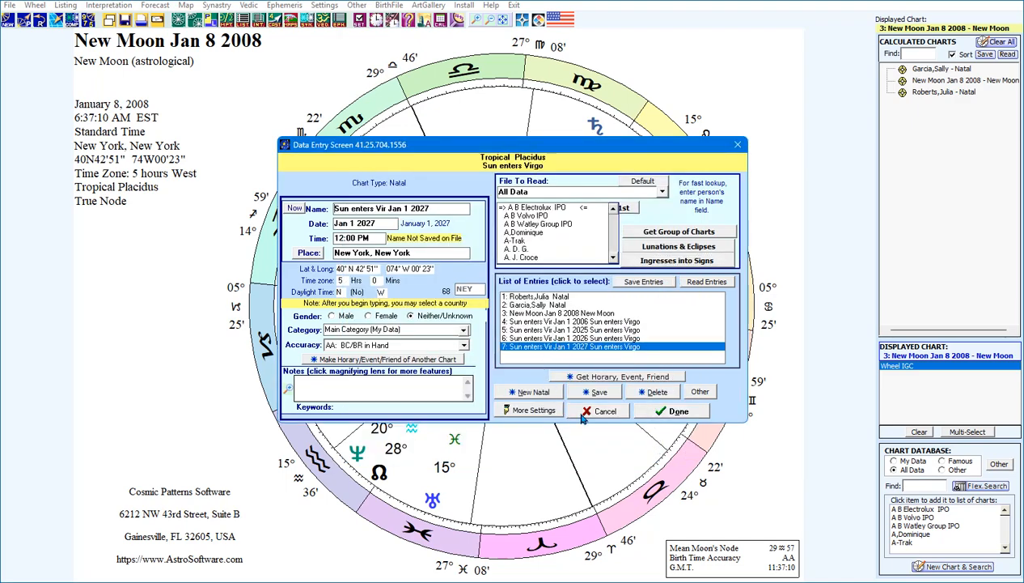
Calculate all Sun-enters-Virgo ingress charts, then view the 2026, 2025 and 2027 wheels, ending on 8-23-2027
left_click(674, 414)
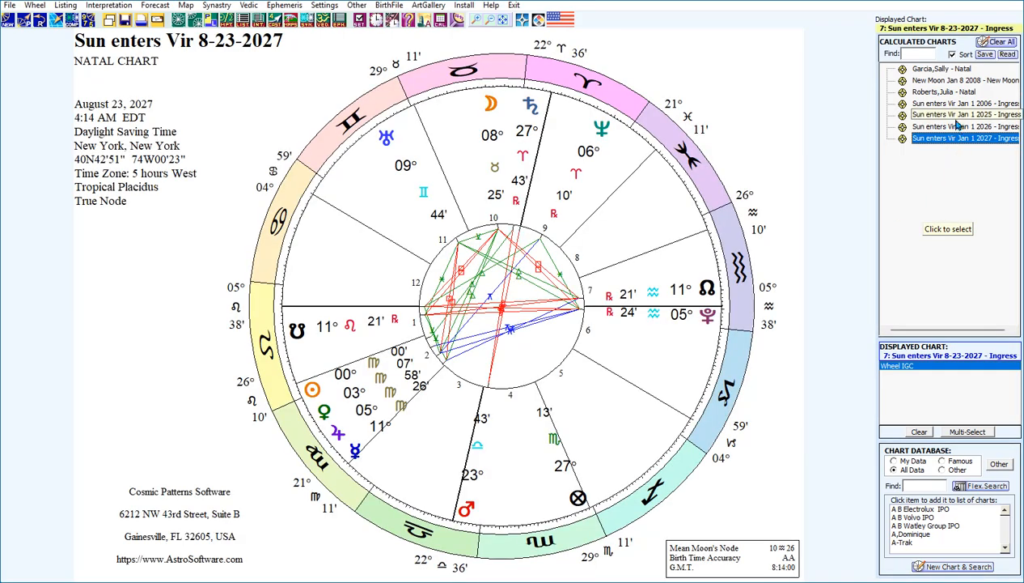
left_click(950, 127)
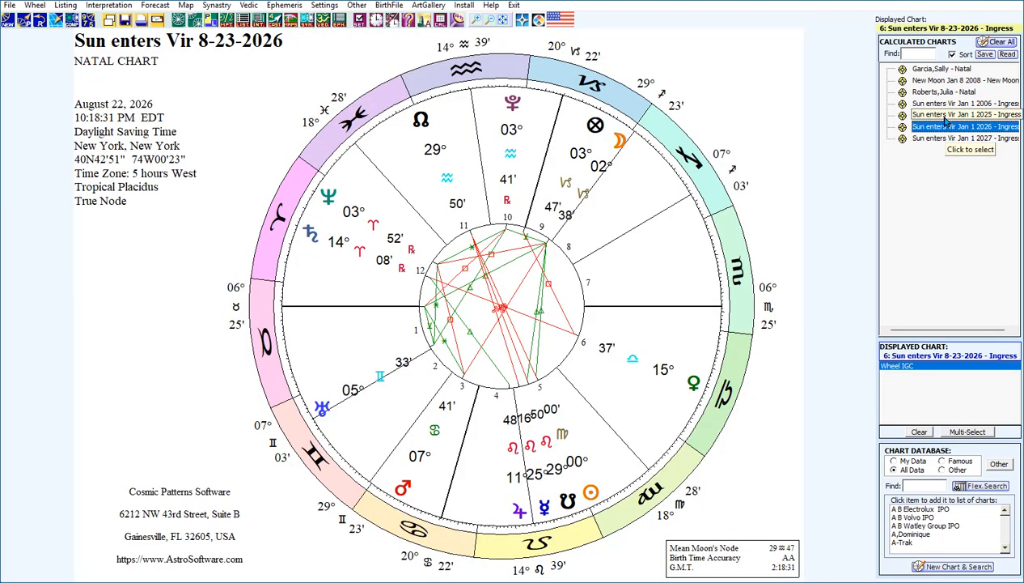
left_click(945, 118)
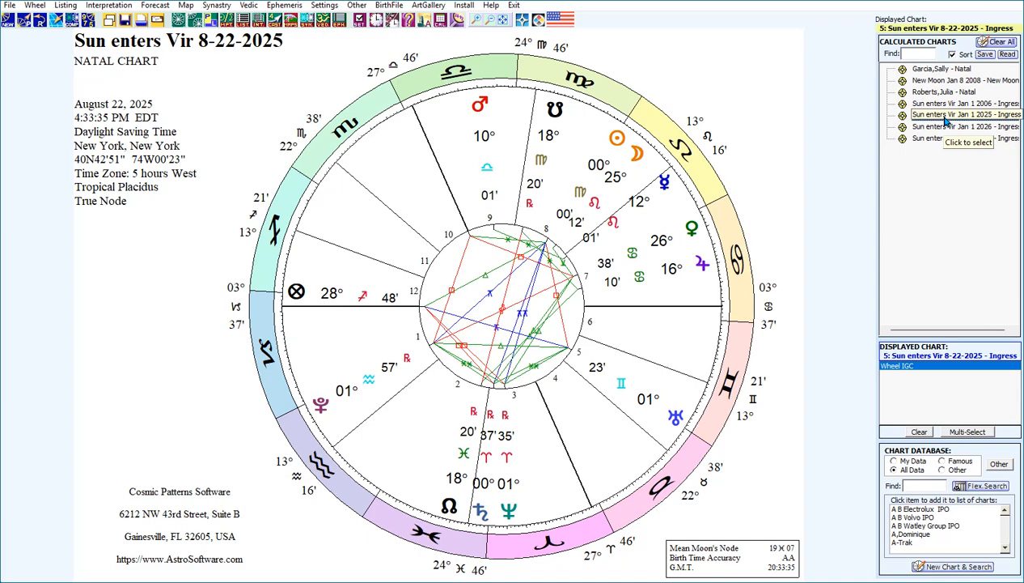
left_click(945, 119)
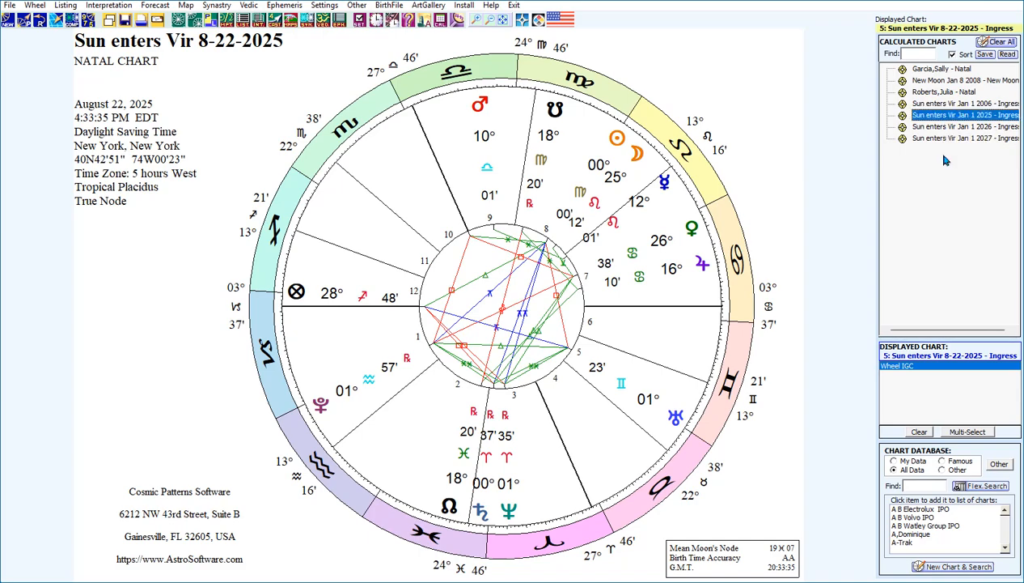
left_click(946, 127)
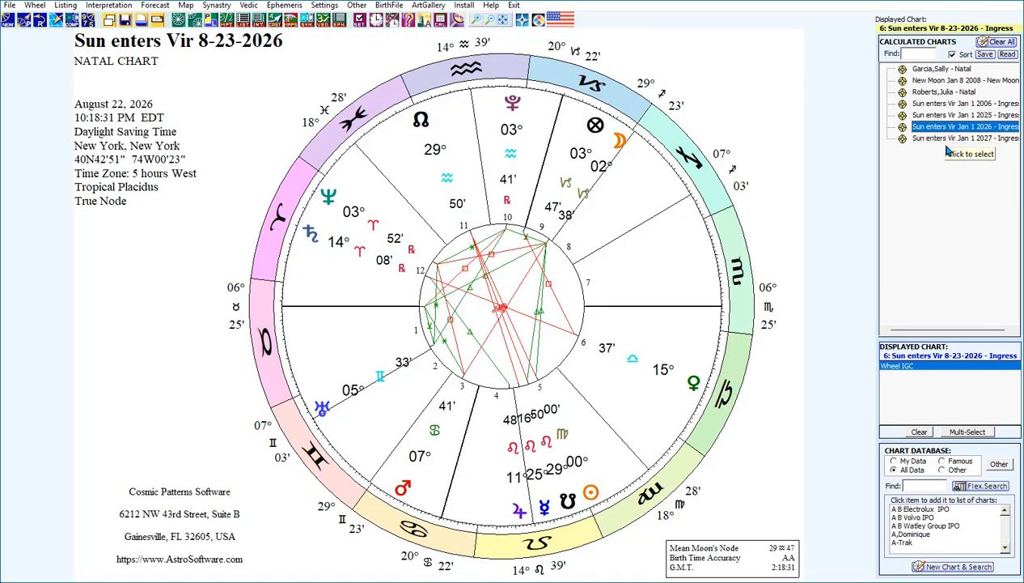
left_click(942, 140)
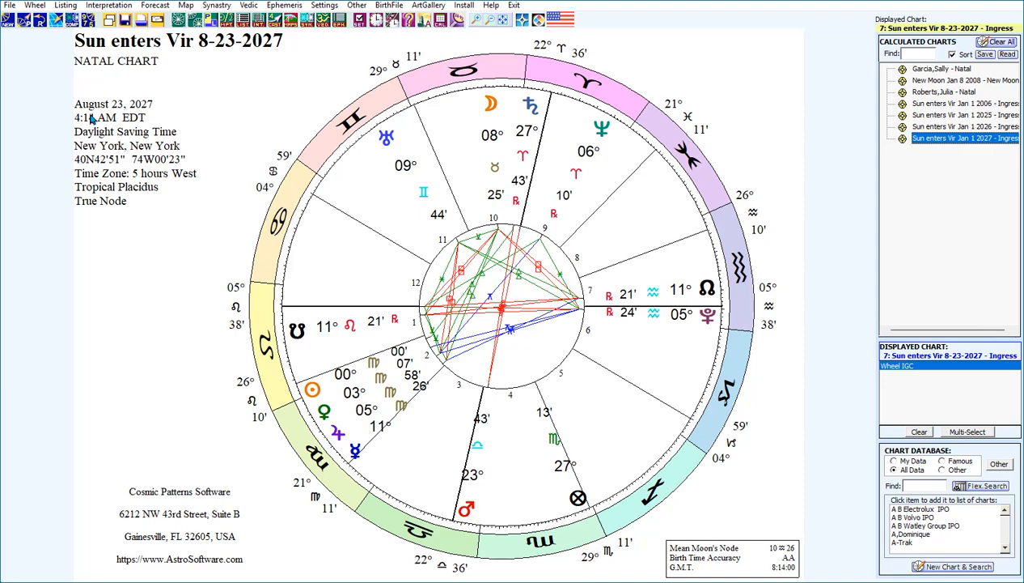
In the new natal chart entry screen, set File To Read to All My Data Only and confirm it as default
left_click(7, 24)
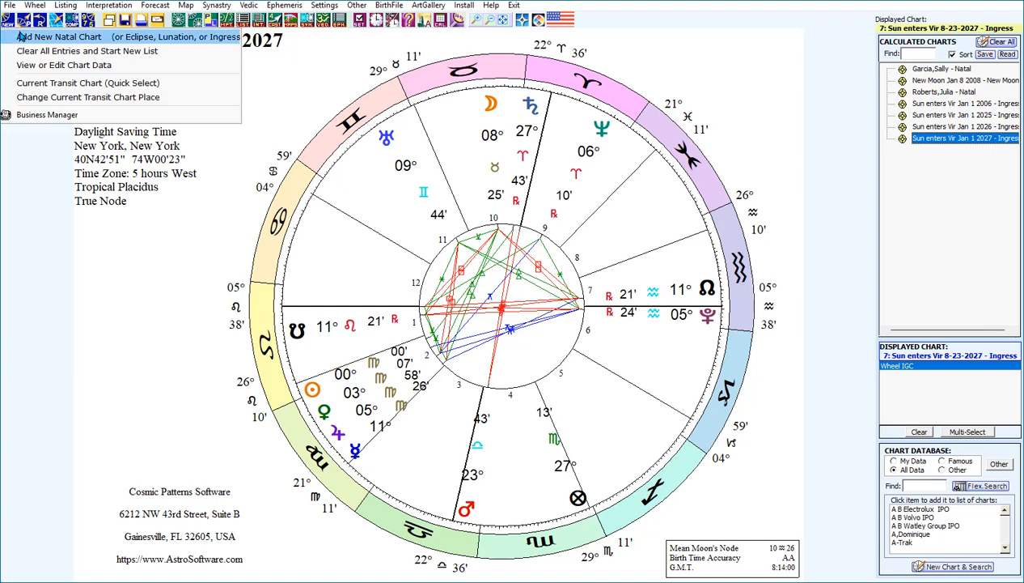
left_click(21, 37)
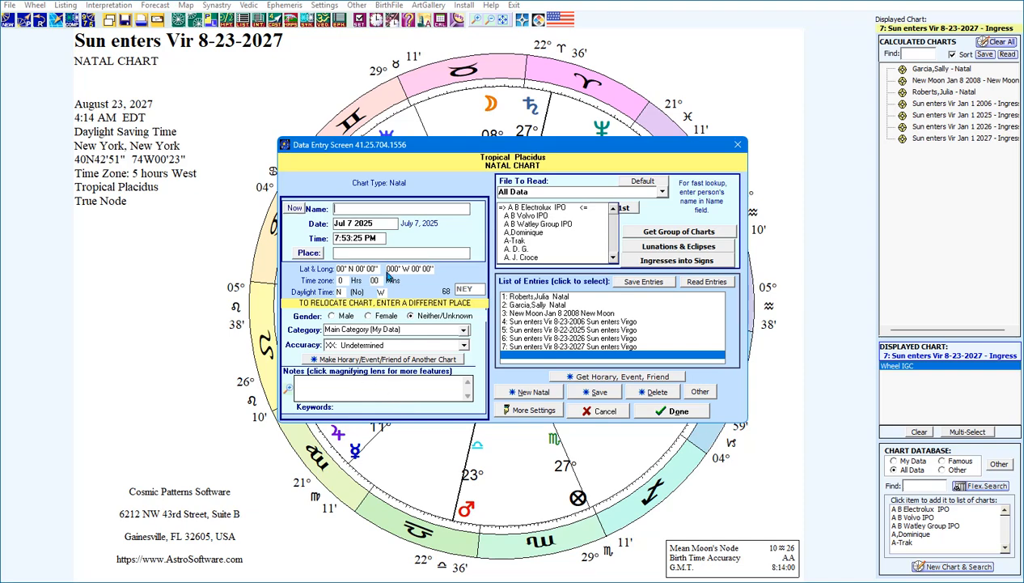
left_click(661, 192)
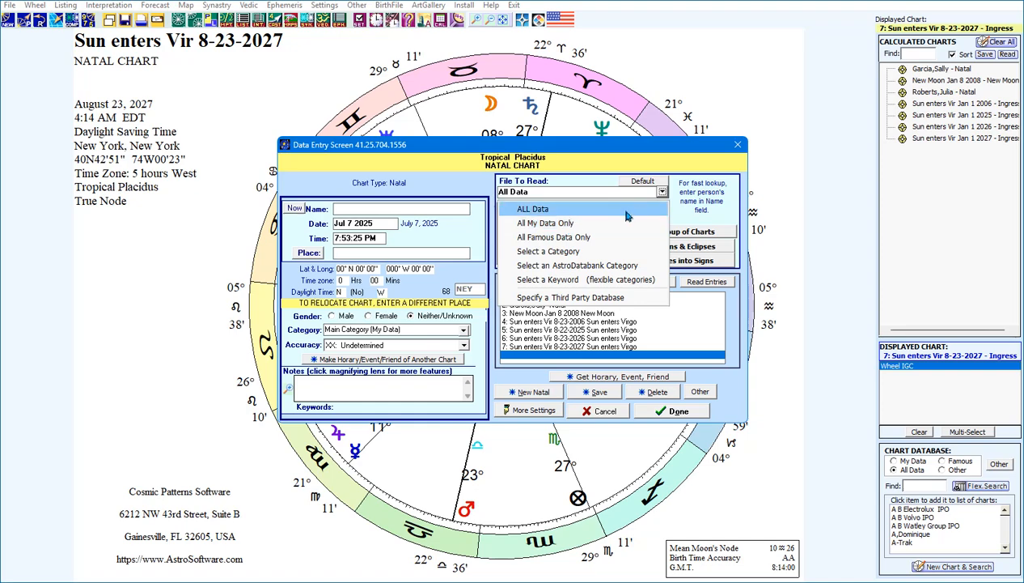
left_click(534, 224)
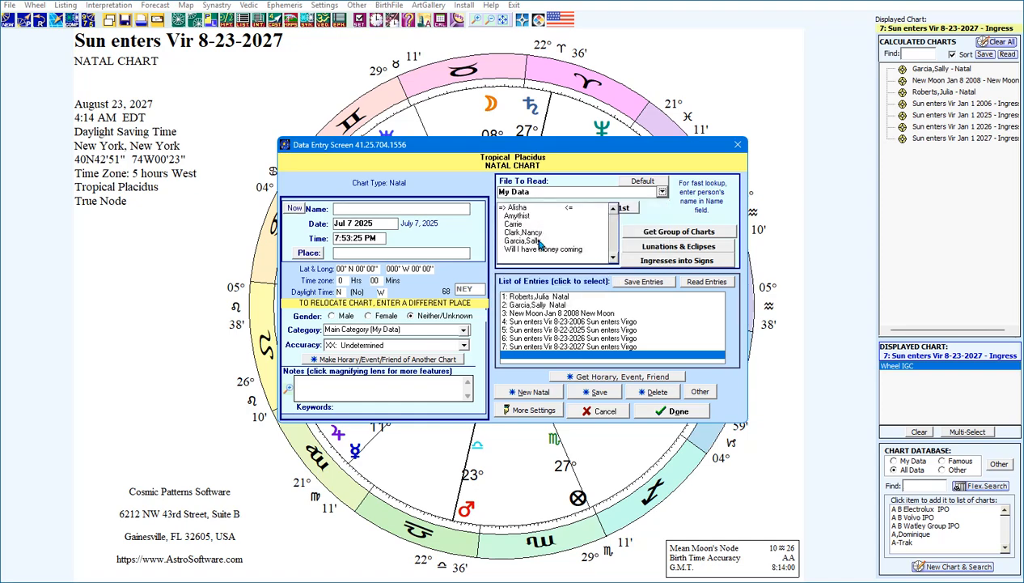
left_click(645, 182)
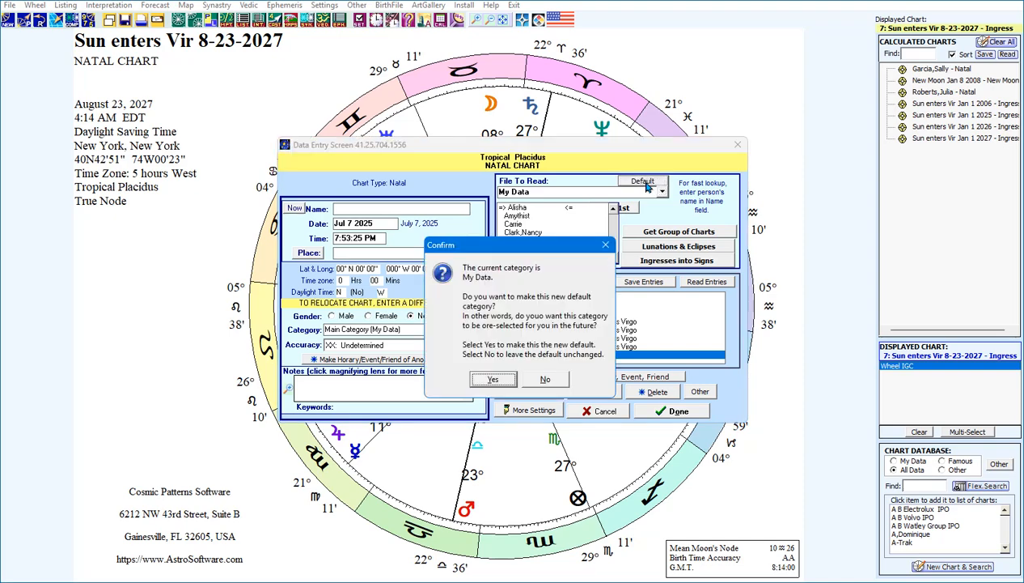
left_click(494, 380)
left_click(513, 345)
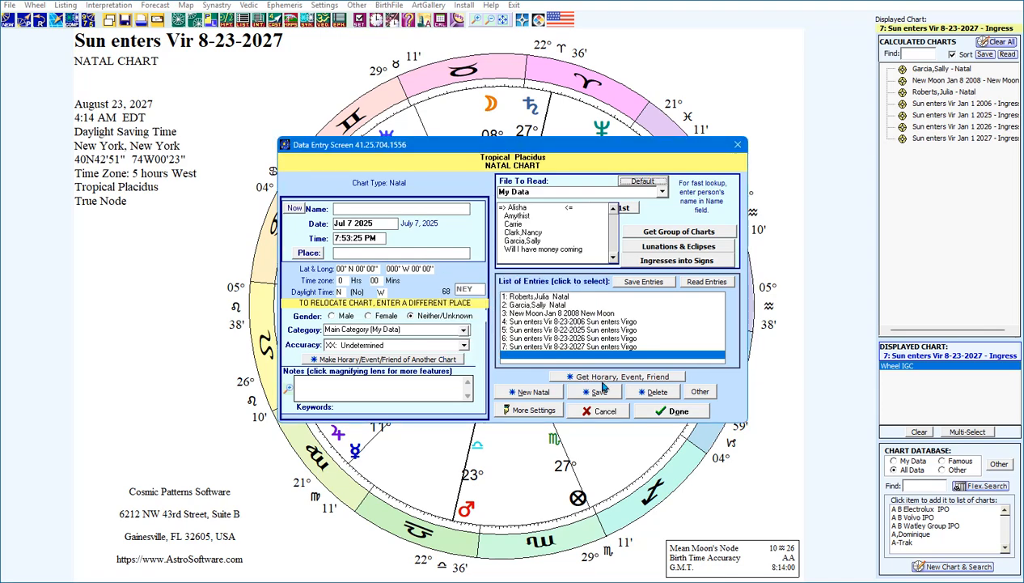
Close the Data Entry Screen and return to the PowerPoint slide show
left_click(678, 412)
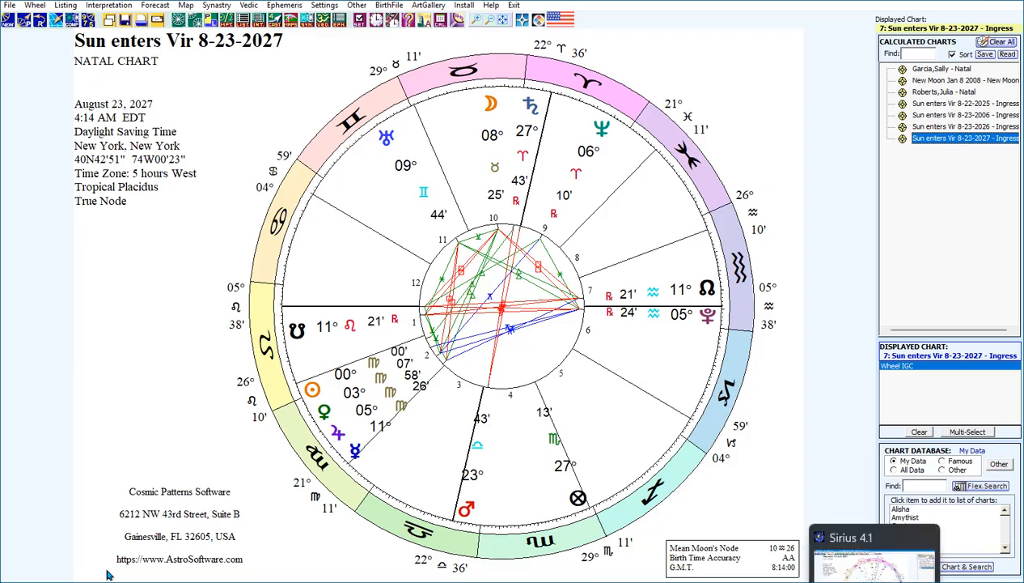
left_click(839, 581)
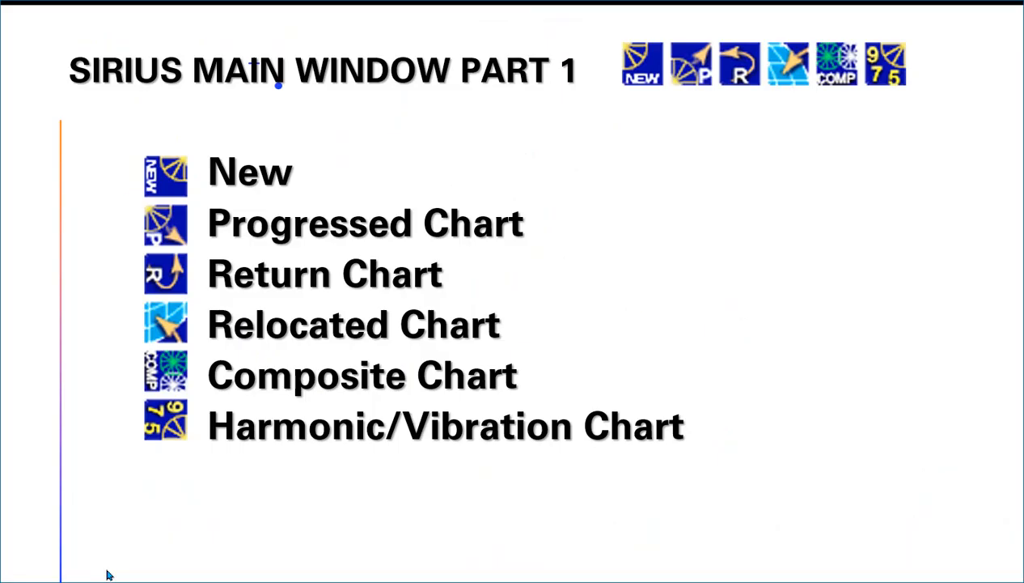